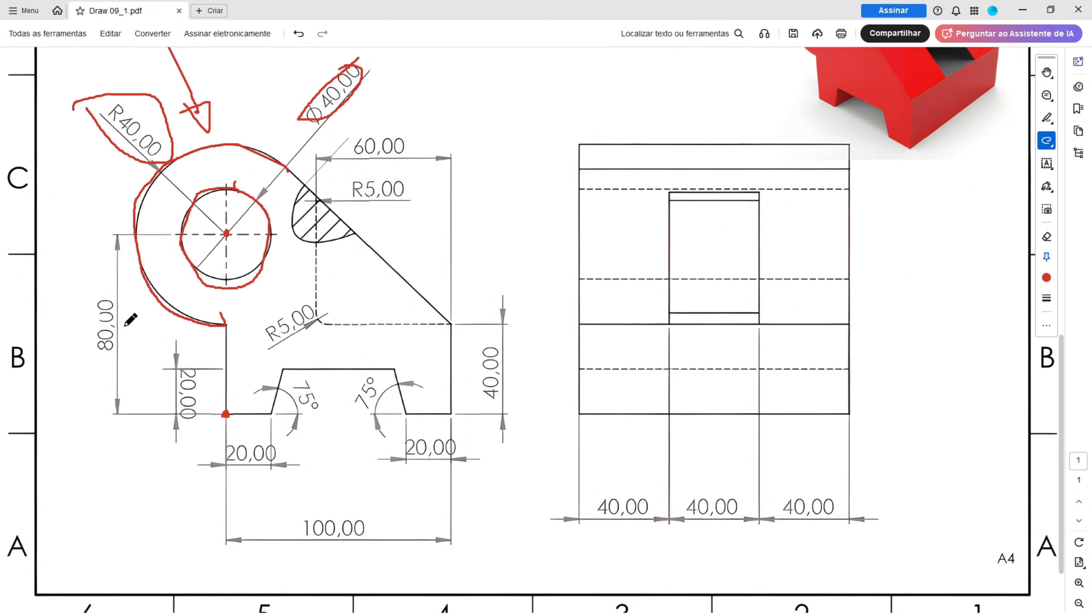
Mark the 80,00 height in red on the PDF drawing, and start a 2D sketch on the XY plane in Inventor.
mouse_move(89, 286)
mouse_down()
mouse_move(120, 323)
mouse_move(89, 360)
mouse_move(89, 285)
mouse_up()
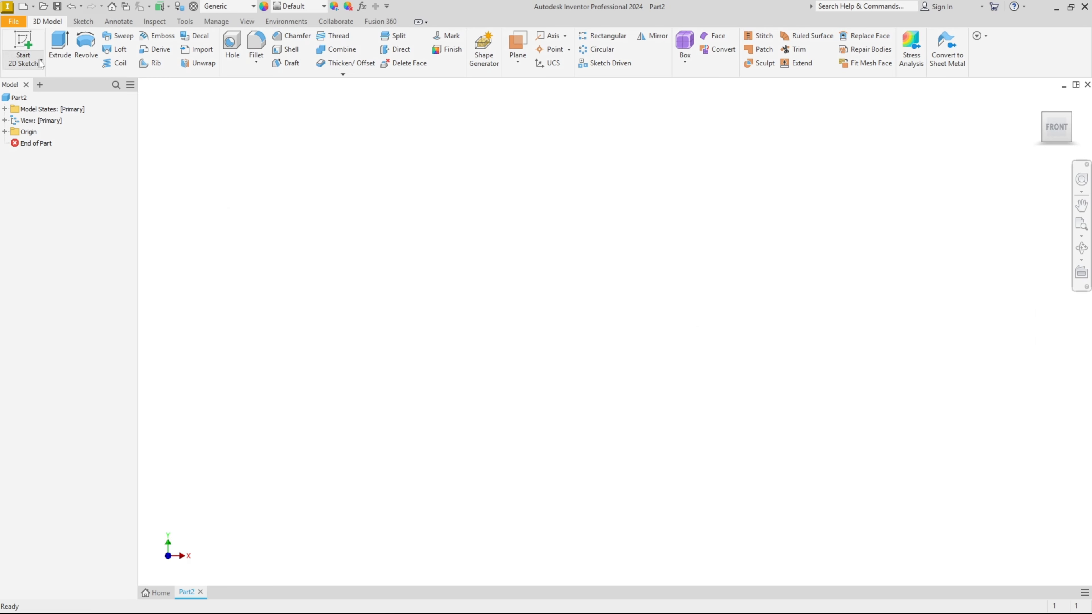
click(25, 45)
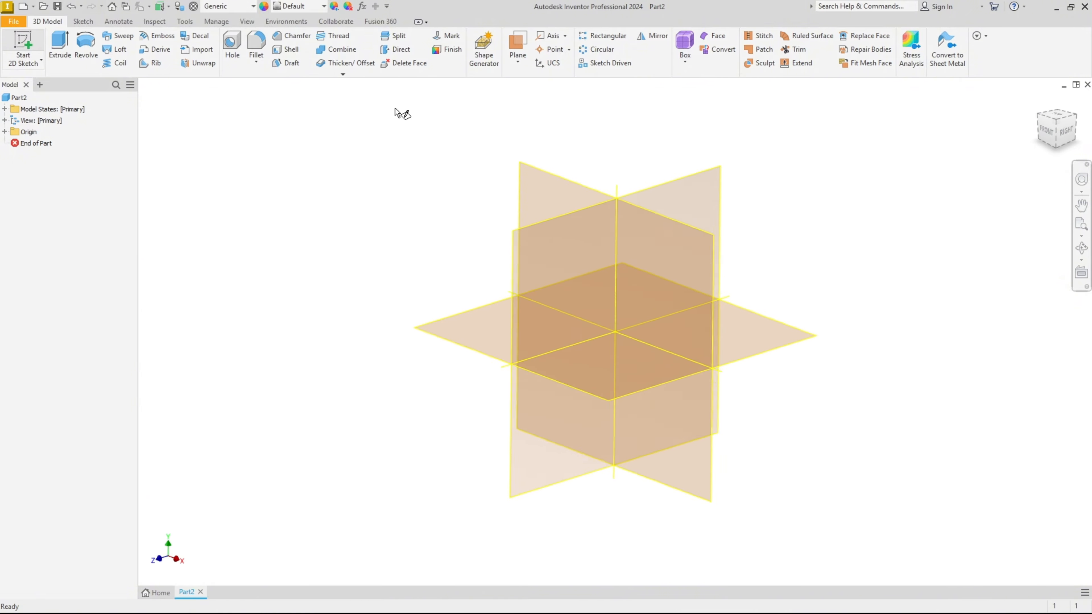
click(537, 159)
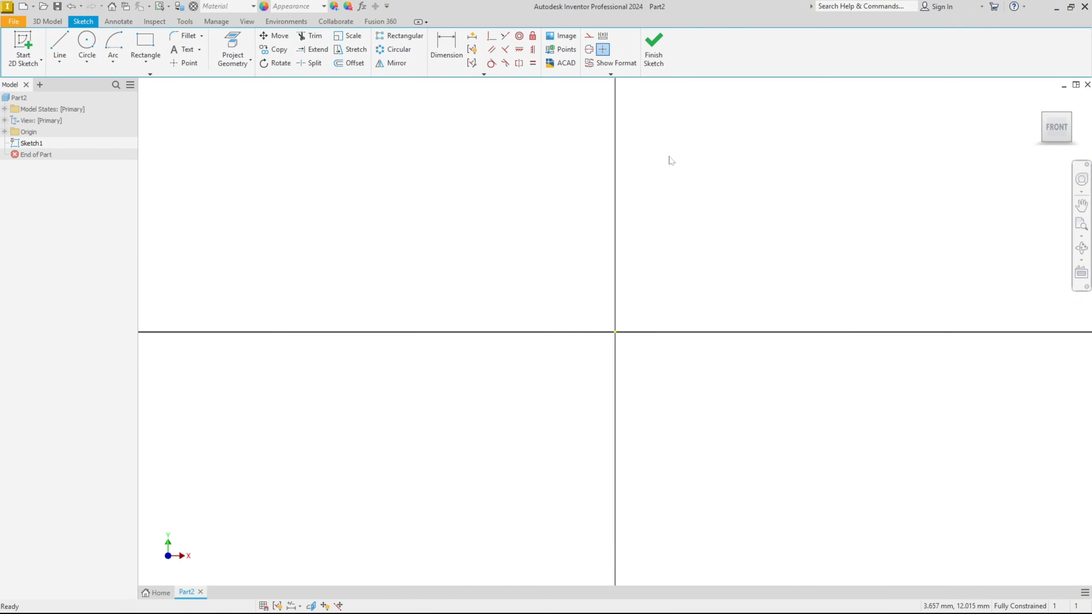
Sketch a circle with a diameter of 40 mm, centred on the vertical axis above the origin.
click(86, 43)
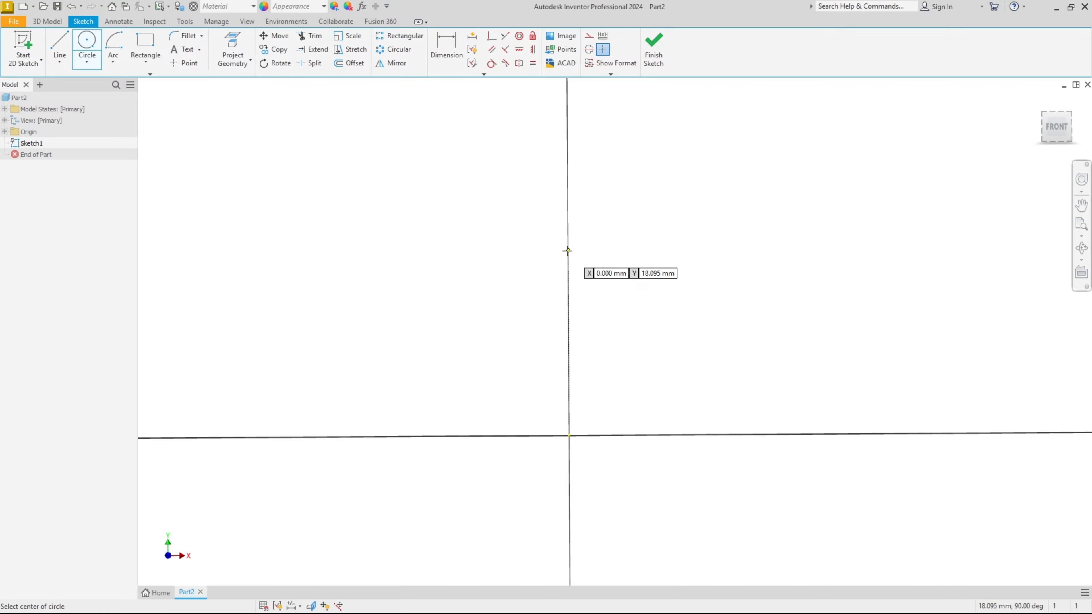
click(568, 202)
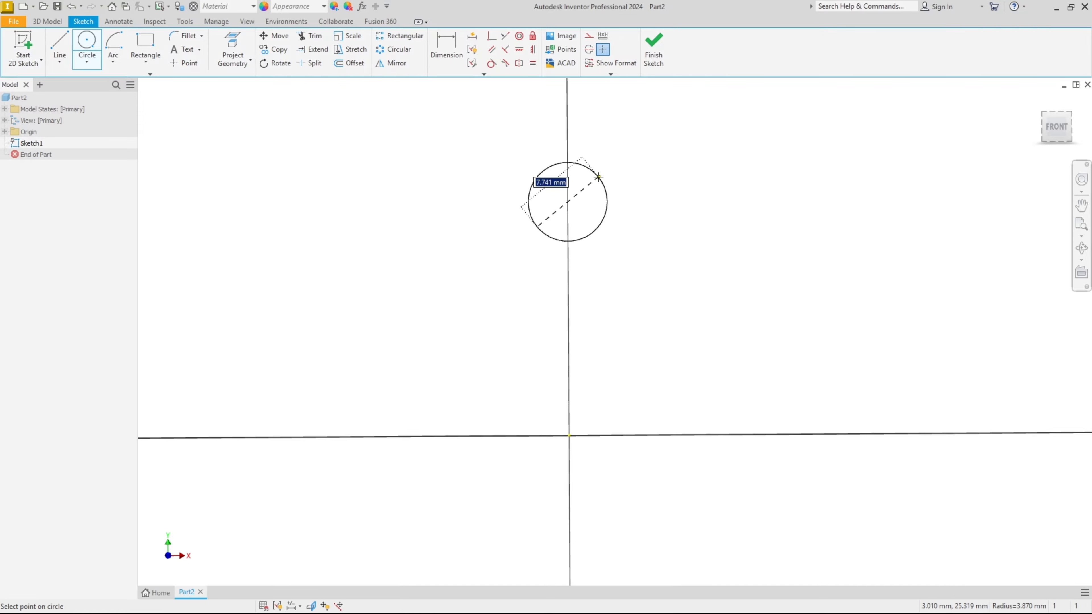
text(40)
key(Return)
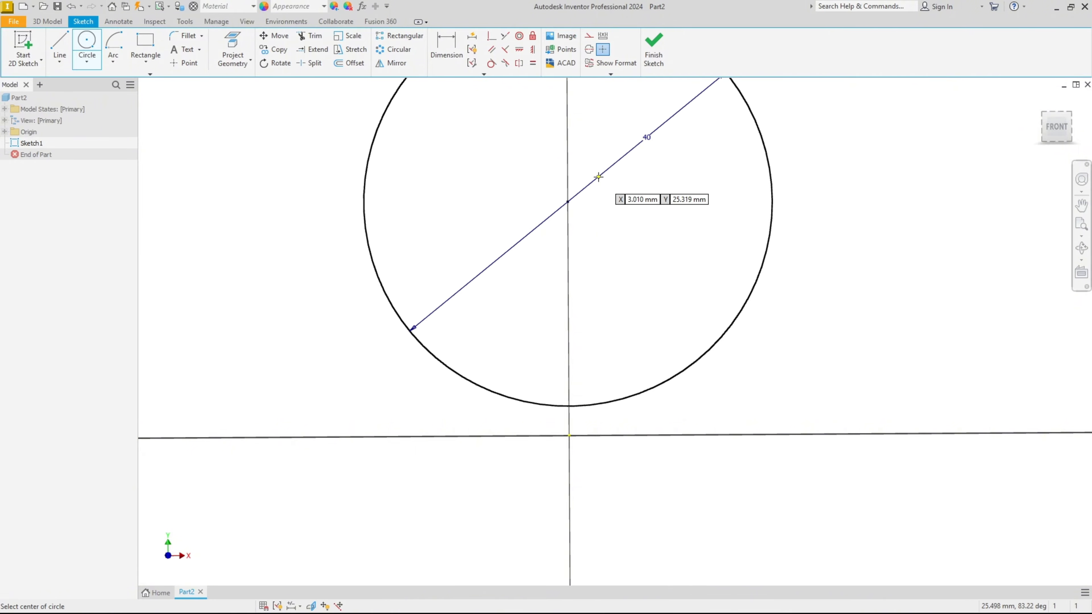
Dimension the circle's centre 80 mm above the origin and view the sketch straight from the front.
click(452, 42)
click(568, 203)
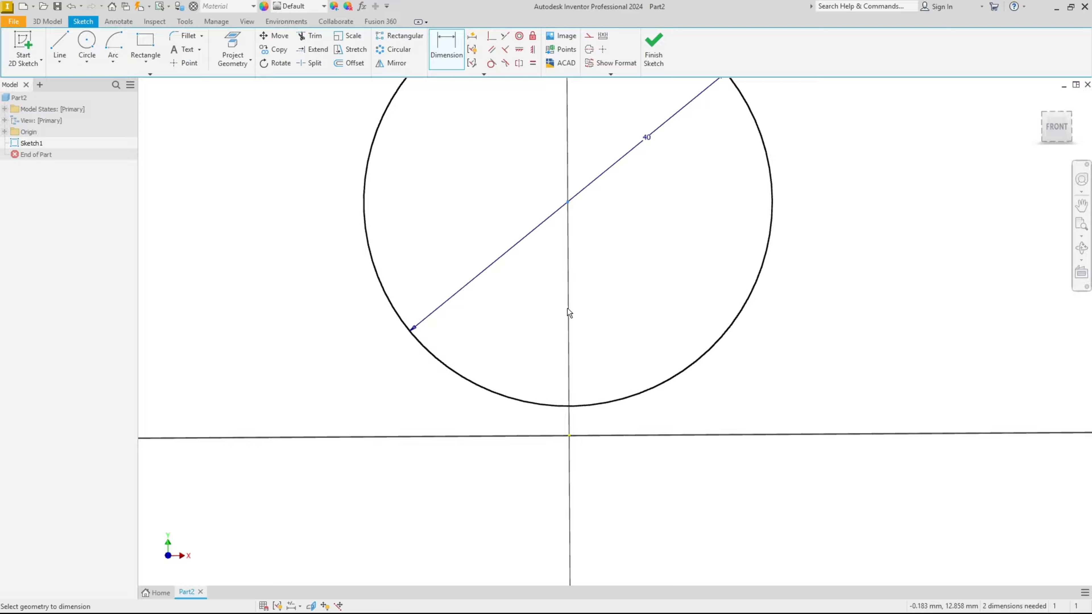
click(570, 436)
click(344, 338)
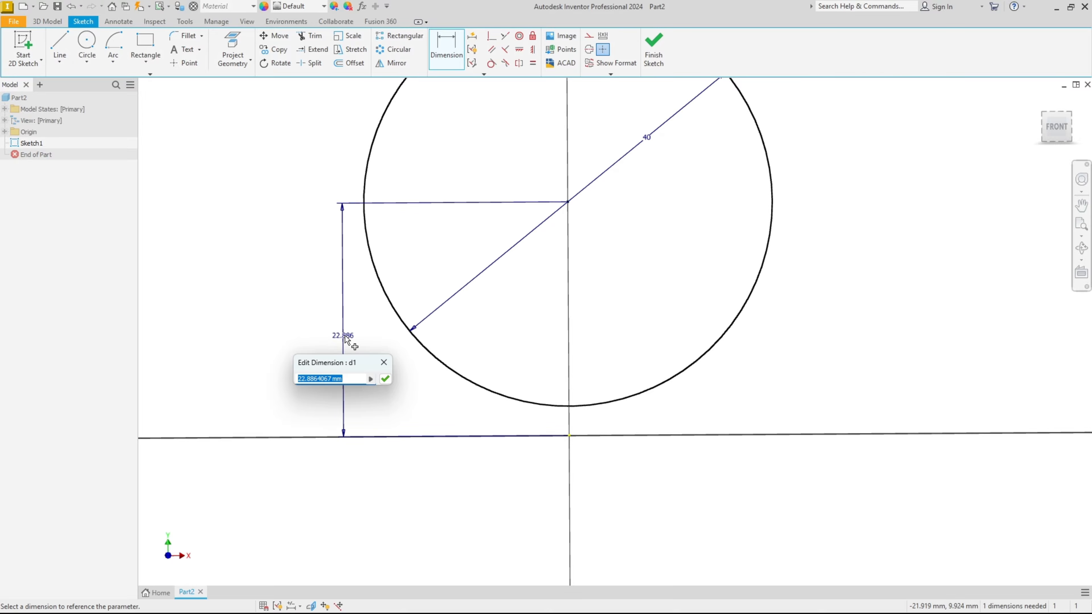
text(80)
key(Return)
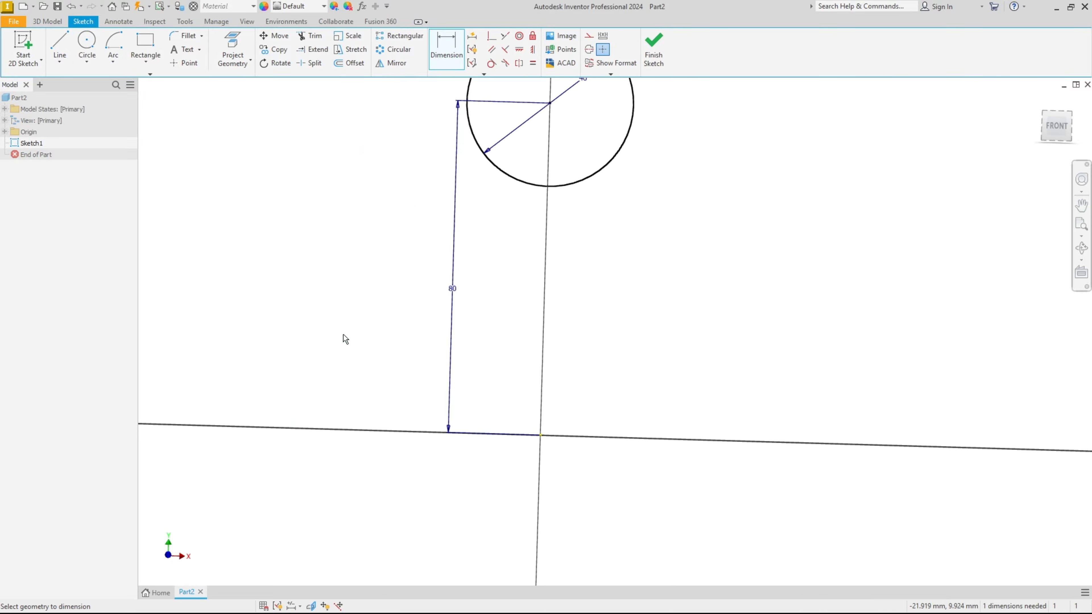
click(1055, 129)
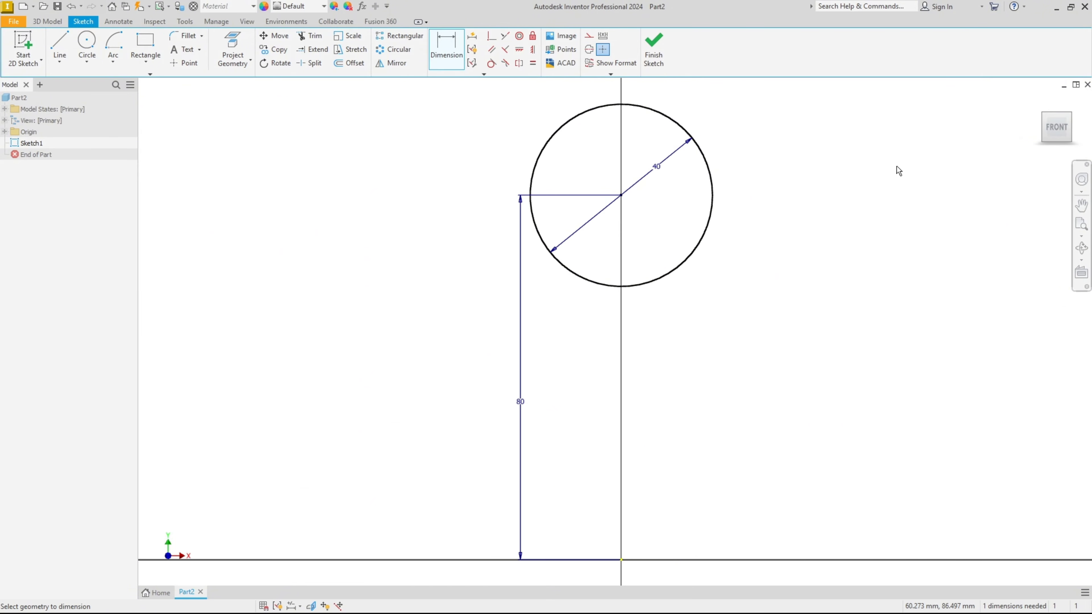
Constrain the circle's centre vertically to the origin and place the 80 mm dimension farther away from the circle.
click(533, 49)
click(622, 197)
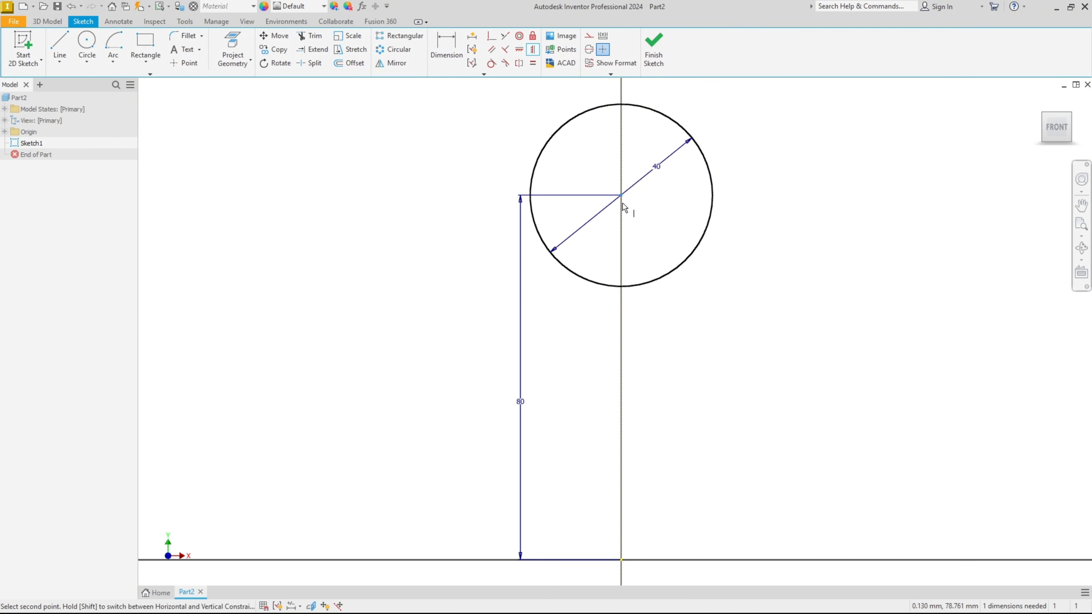
click(622, 559)
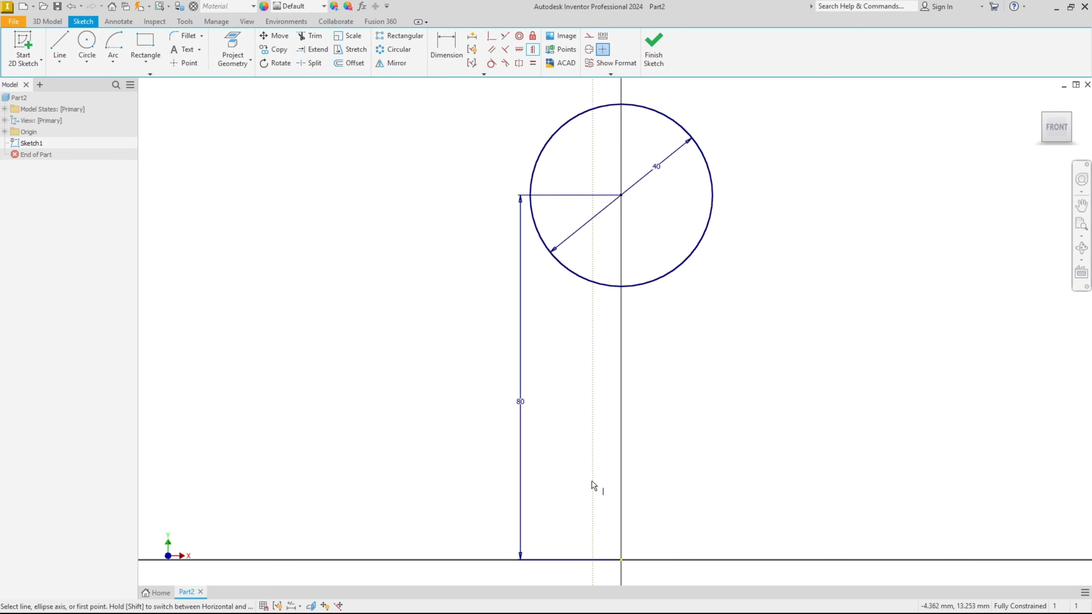
key(Escape)
drag(521, 403, 431, 407)
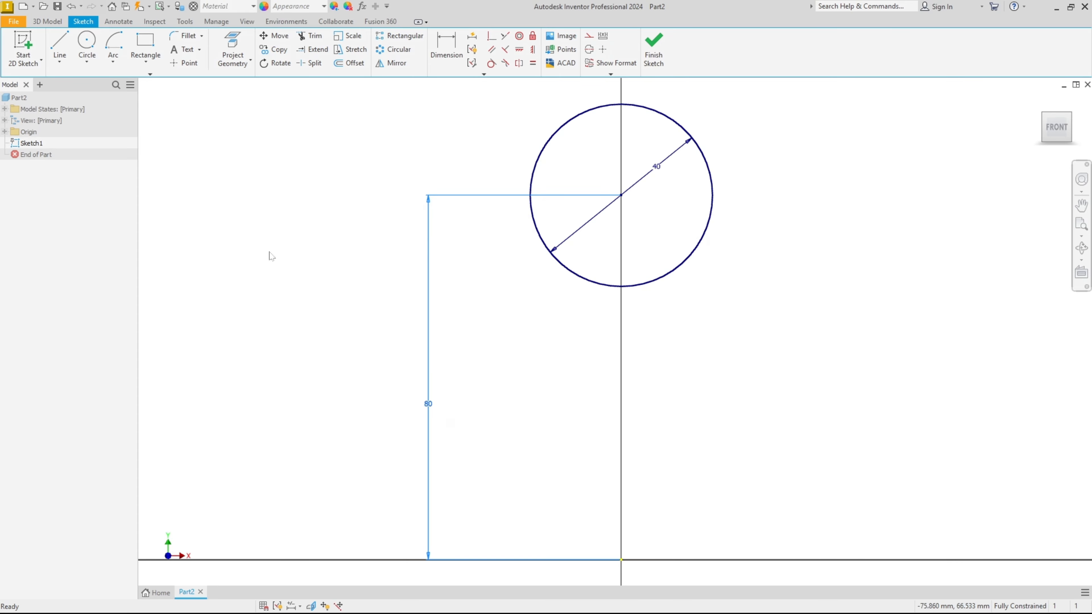
Draw a 40 mm radius centre-point arc around the circle from its upper right to directly below the centre, placing its radius dimension outside.
click(115, 60)
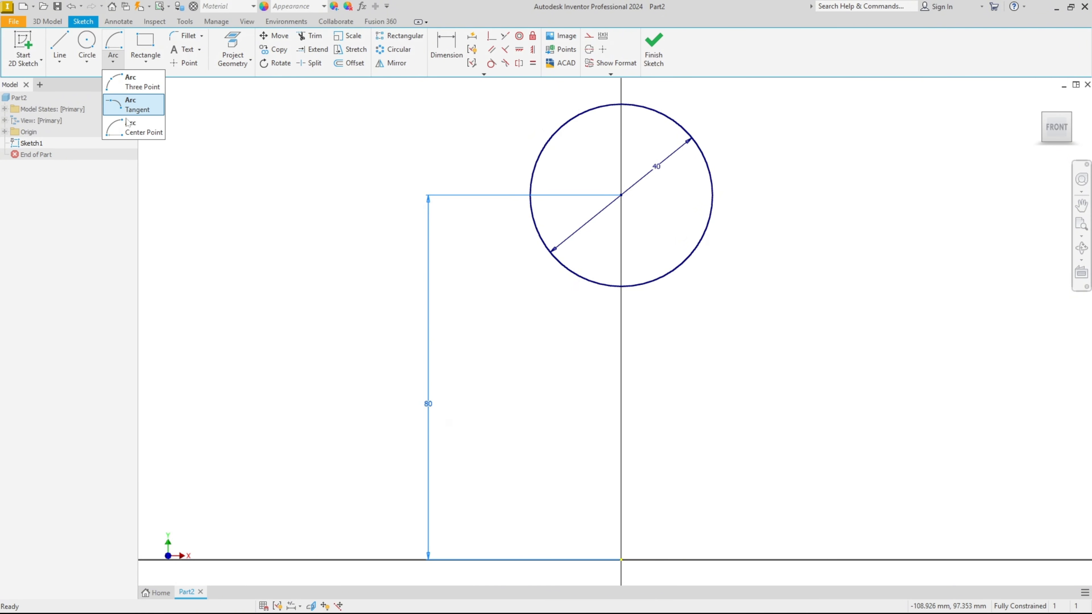
click(140, 132)
click(622, 195)
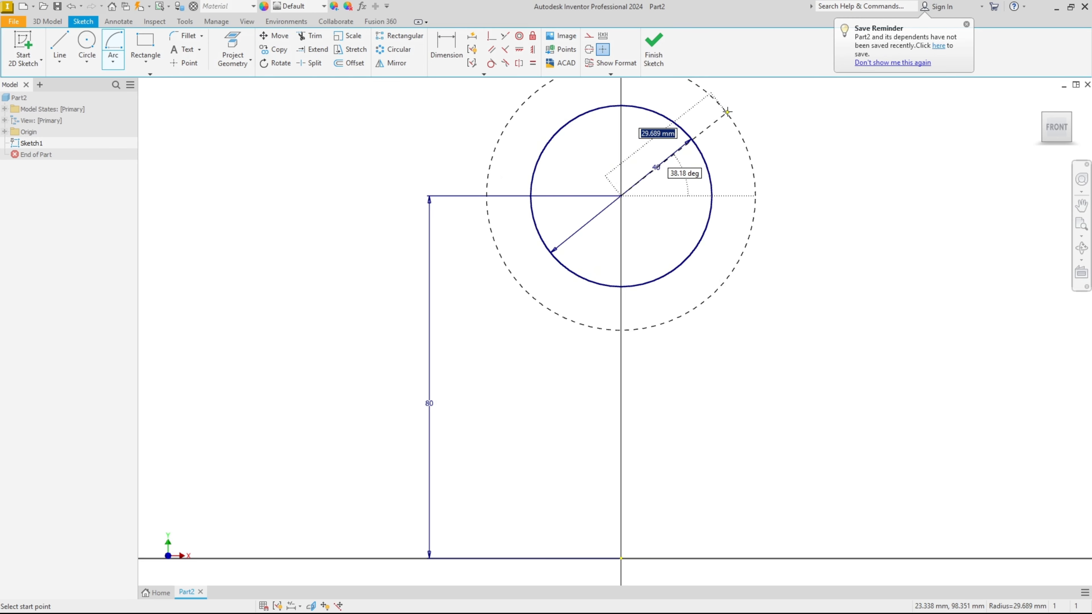
text(40)
key(Tab)
scroll(727, 112, down, 2)
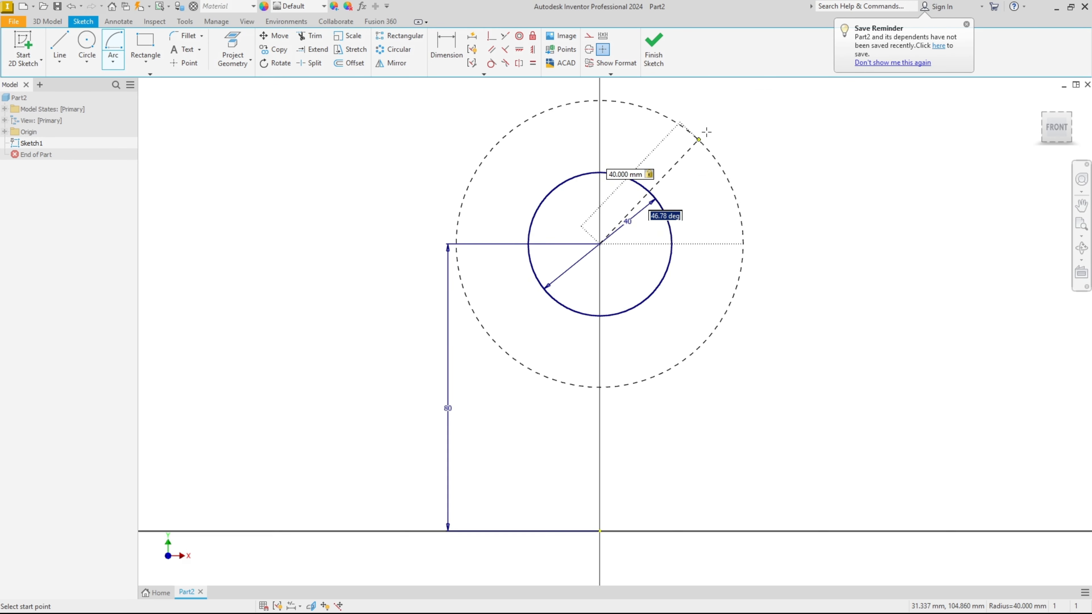
click(704, 144)
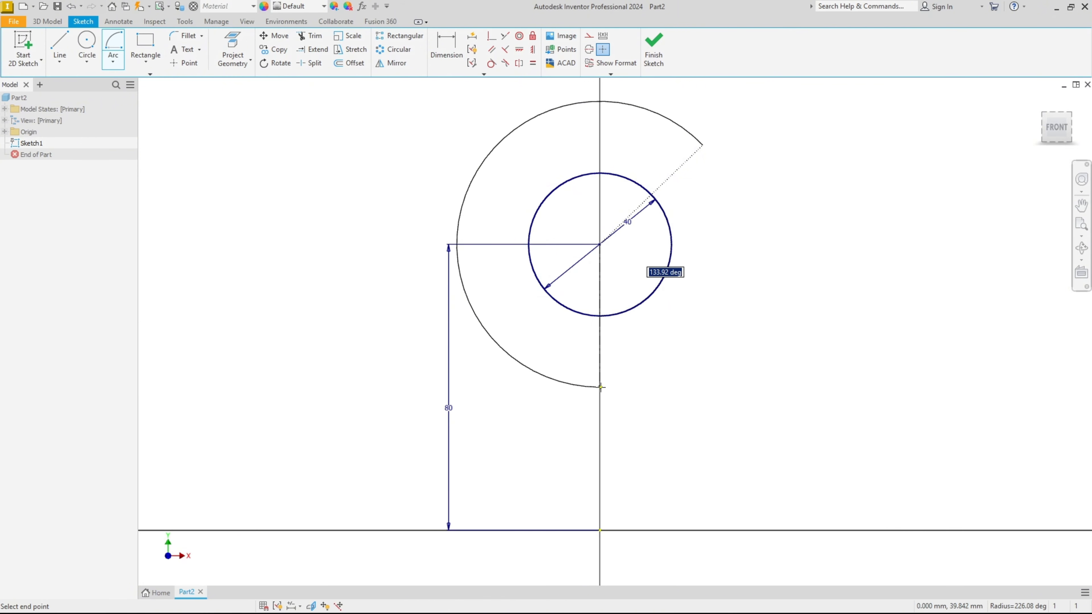
click(601, 387)
key(Escape)
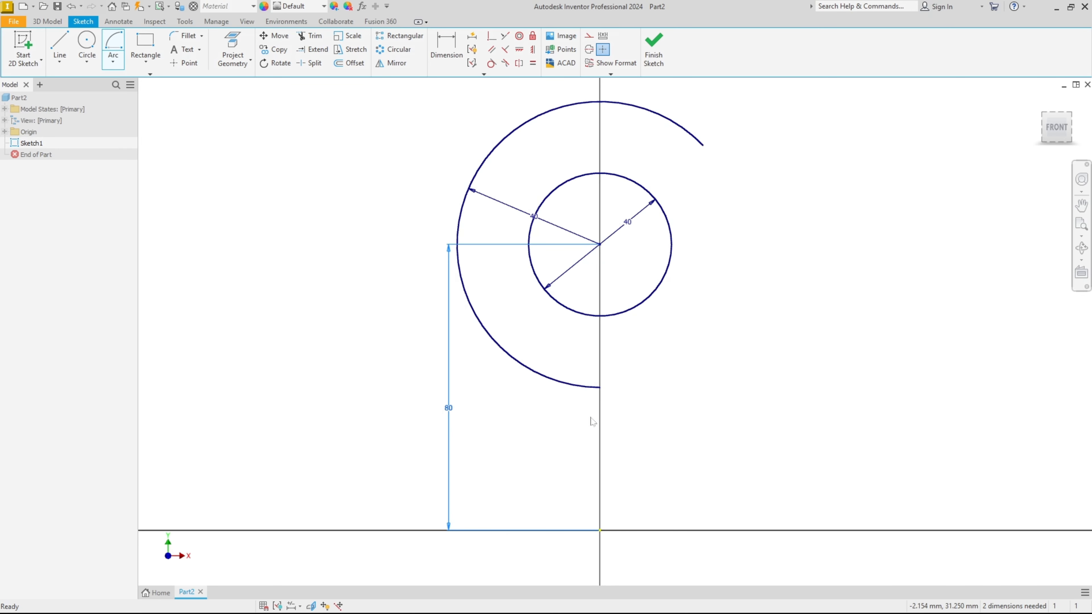
drag(548, 224, 429, 167)
Draw a vertical line from the arc's lower end down to the origin.
key(l)
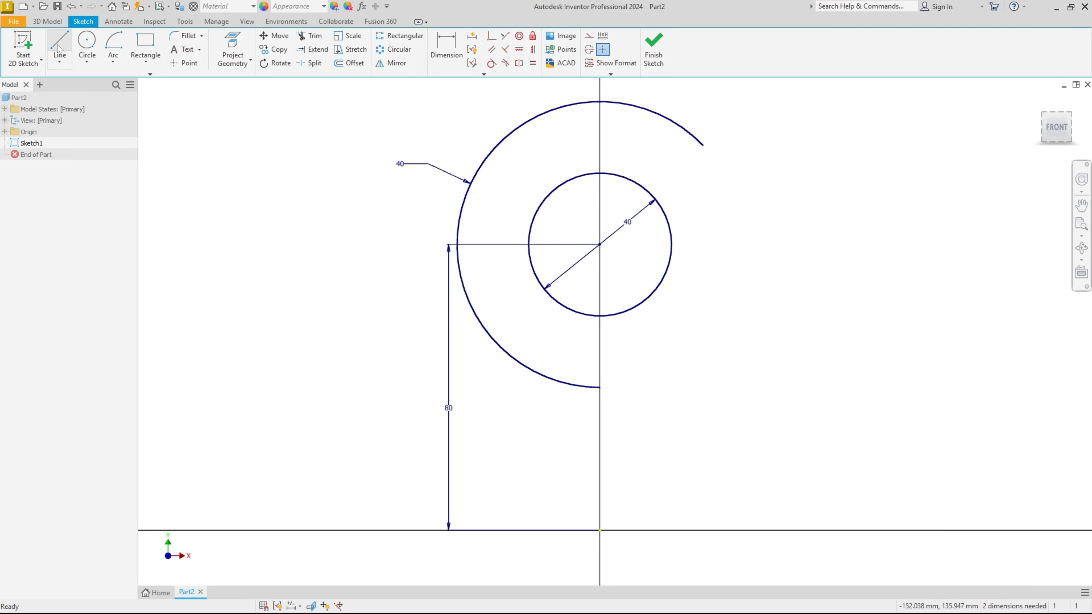
click(600, 387)
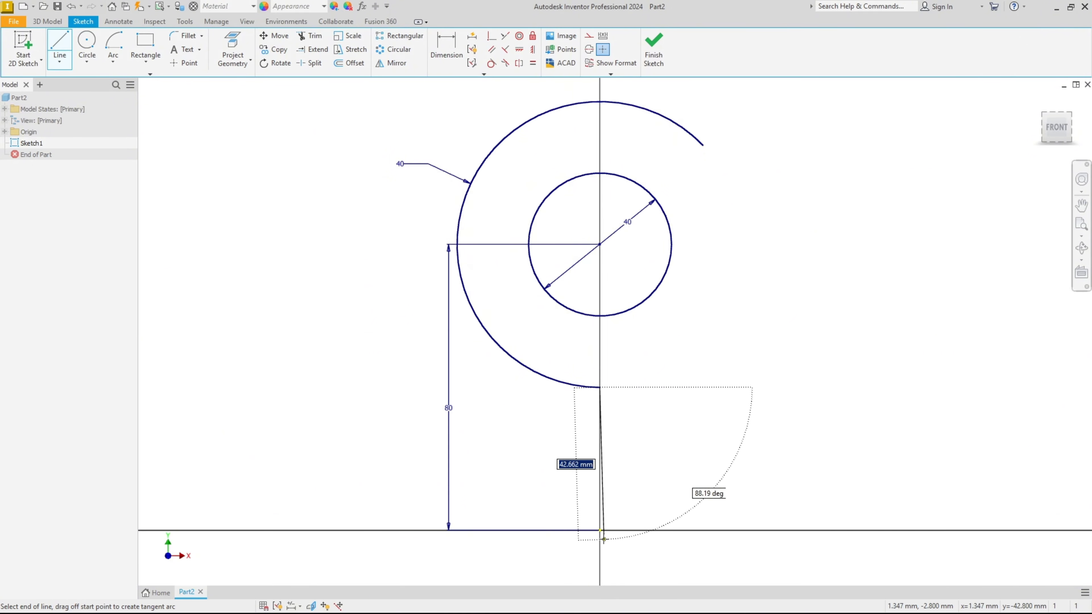
click(600, 530)
key(Escape)
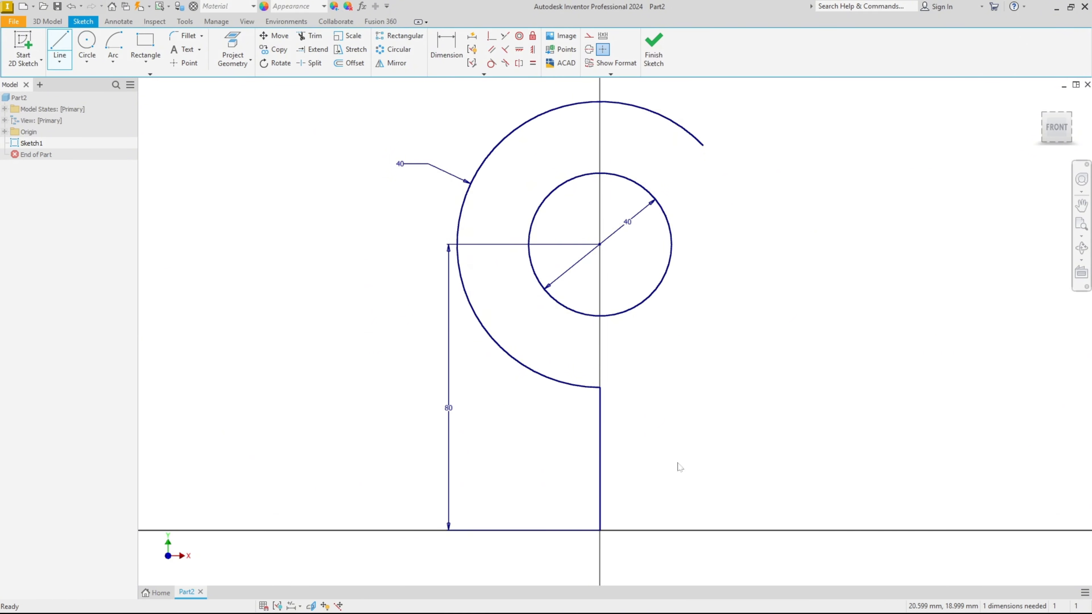
Switch to the PDF drawing and mark the slanted edge, its tangency to the arc, the opposite vertical edge and the 40,00 and 100,00 dimensions.
key(alt+Tab)
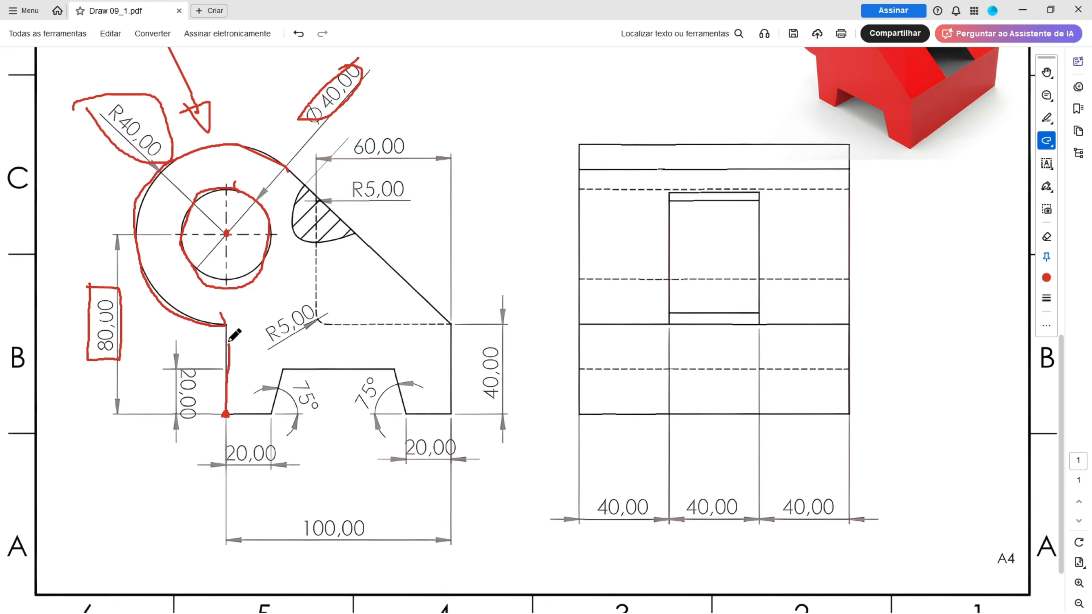
drag(289, 168, 442, 315)
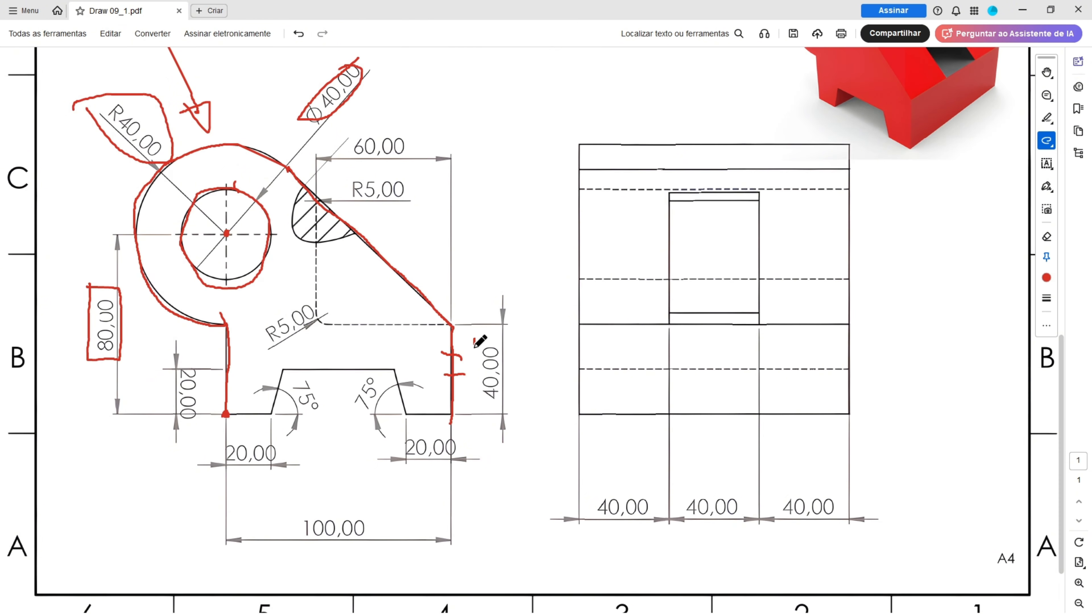
mouse_move(474, 344)
mouse_down()
mouse_move(497, 404)
mouse_move(511, 355)
mouse_move(471, 338)
mouse_up()
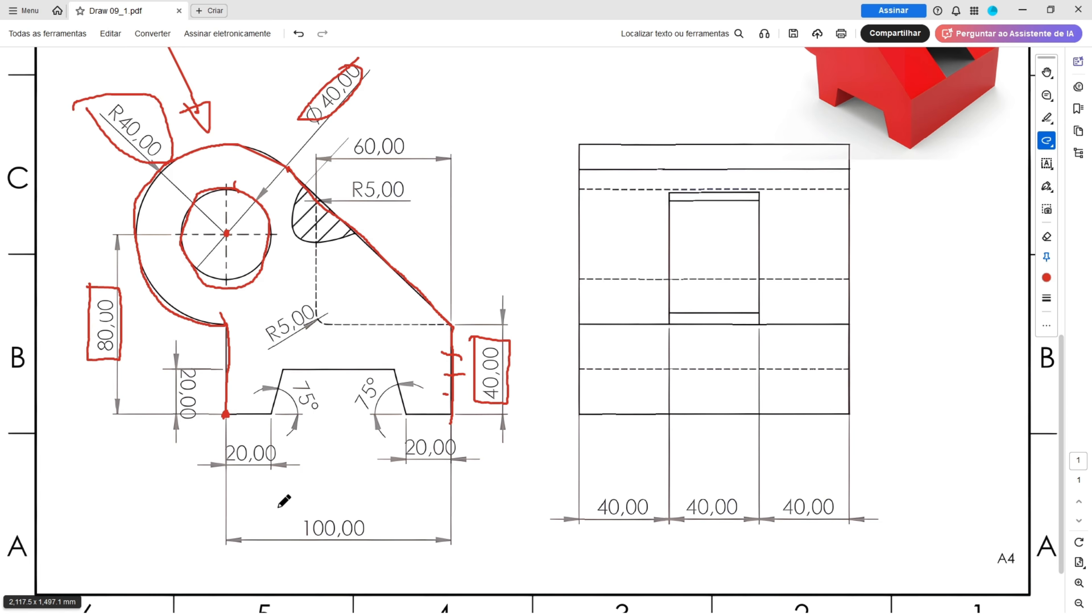
mouse_move(289, 521)
mouse_down()
mouse_move(378, 507)
mouse_move(306, 544)
mouse_up()
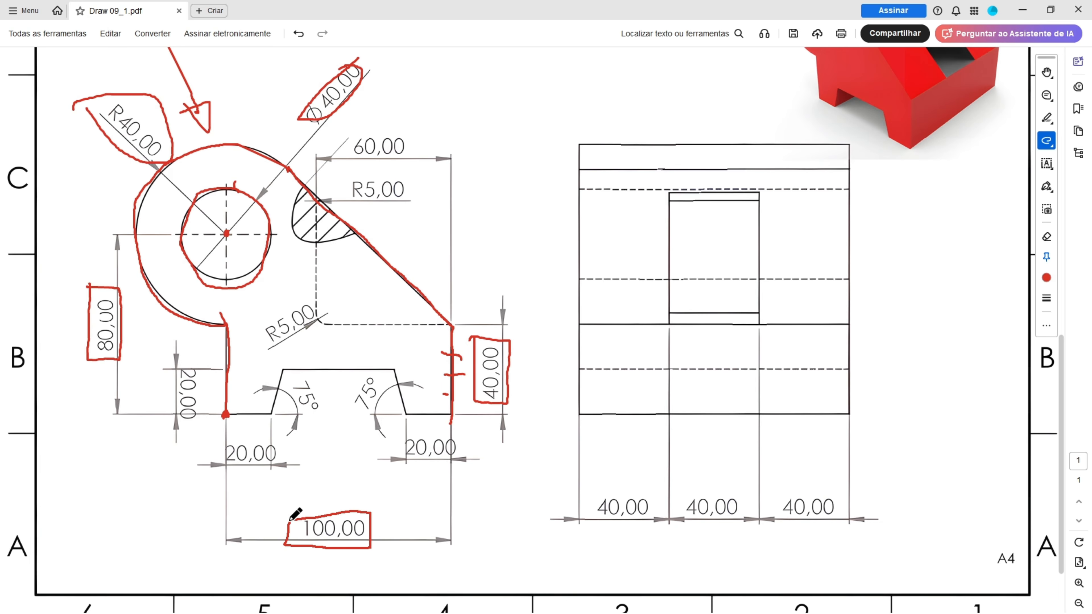
mouse_move(376, 233)
mouse_down()
mouse_move(383, 260)
mouse_move(354, 230)
mouse_up()
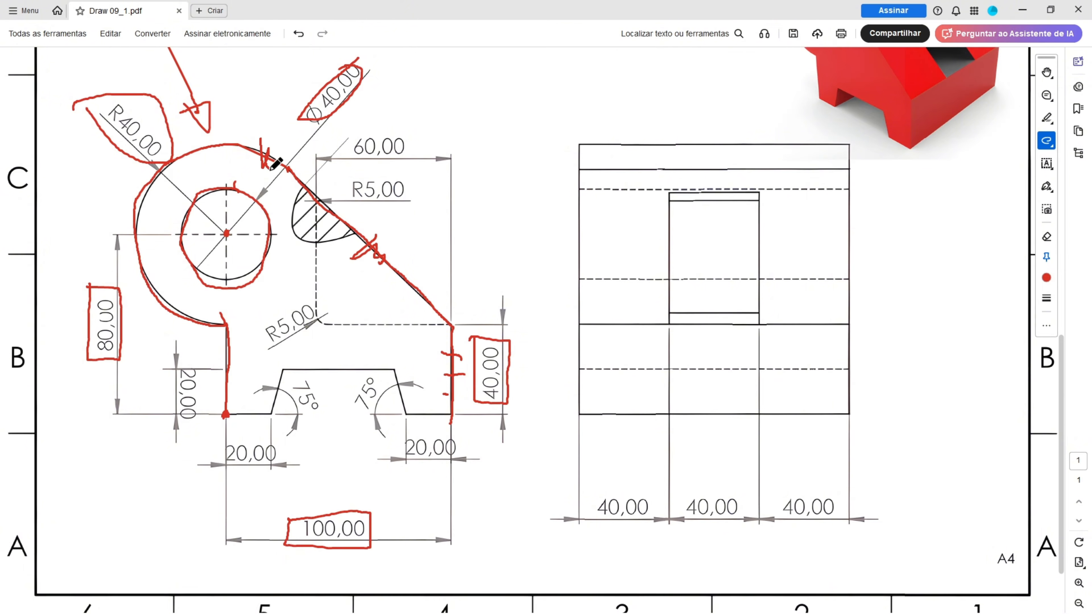
drag(270, 170, 277, 160)
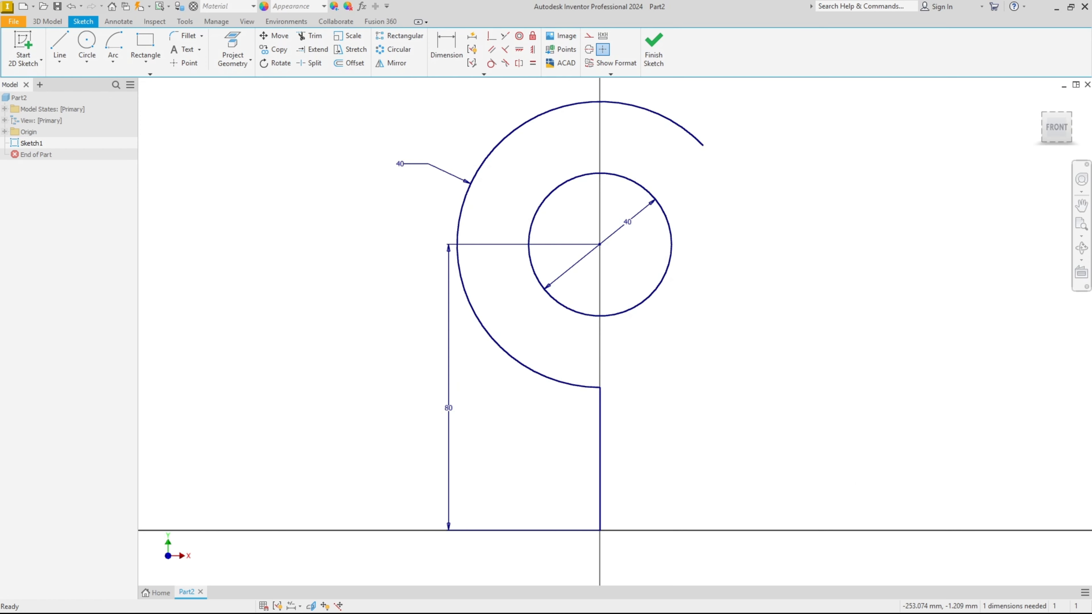
In Inventor, draw a slanted line from the arc's upper end and a vertical line about 47.7 mm long down from it.
click(59, 47)
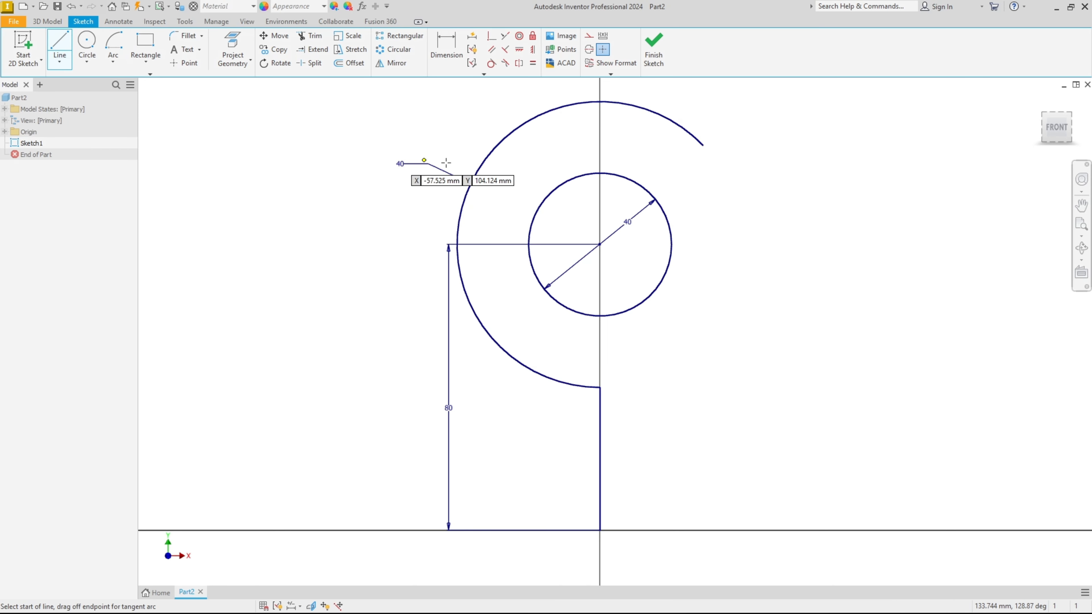
scroll(746, 187, up, 2)
middle_drag(747, 187, 630, 244)
click(594, 210)
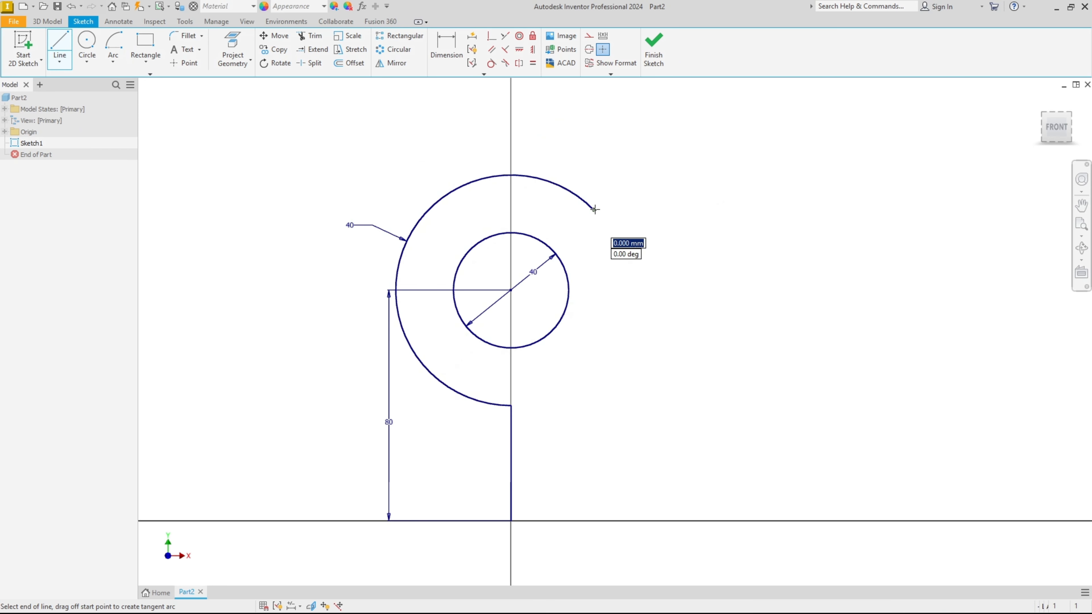
click(778, 386)
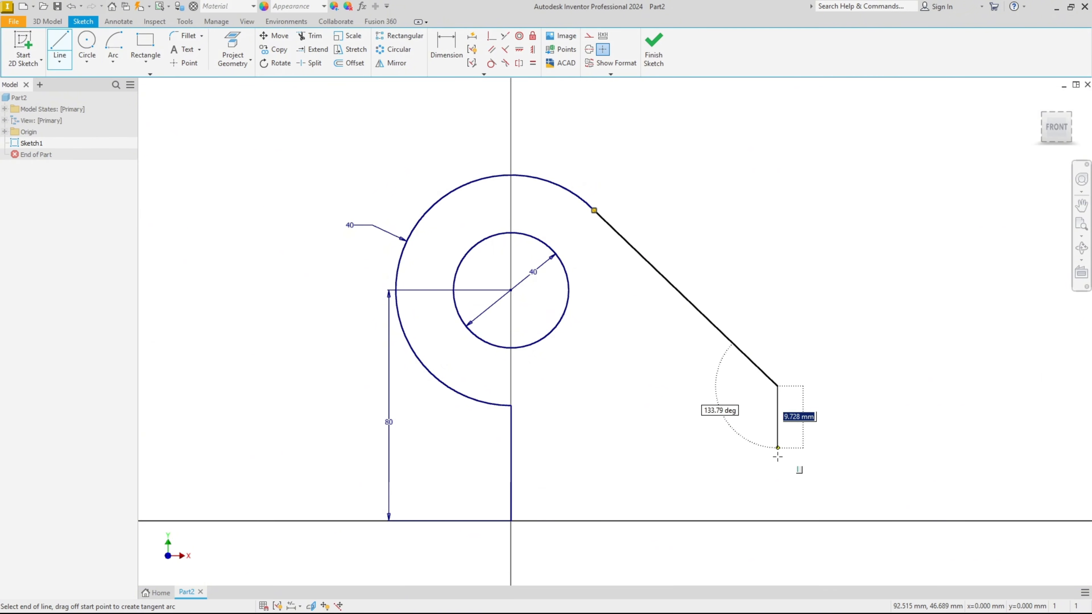
click(773, 523)
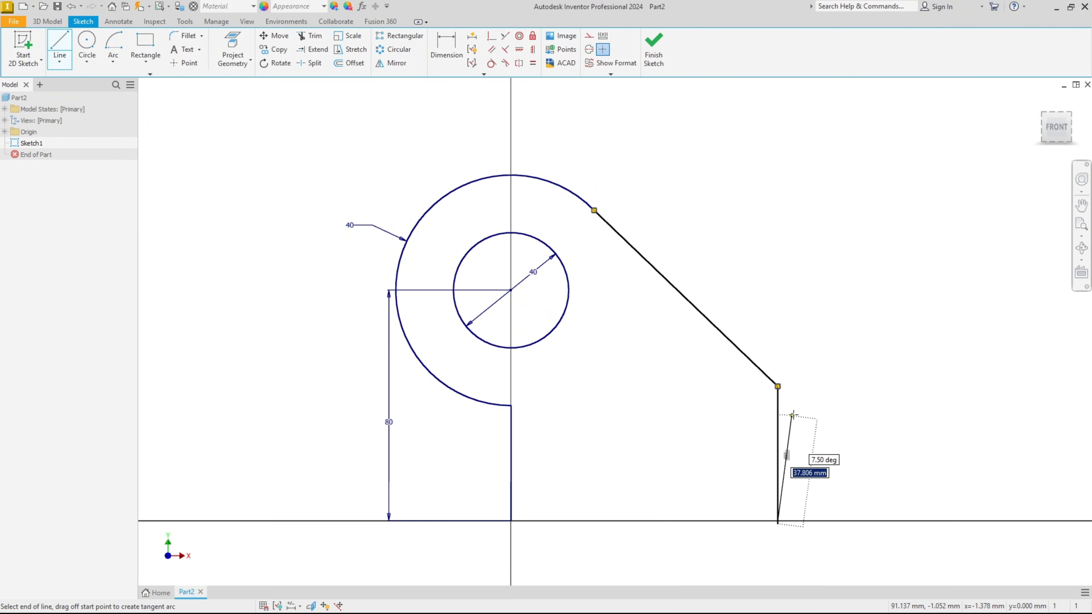
key(Escape)
Dimension the vertical line below the slanted line to a length of 40 mm.
key(d)
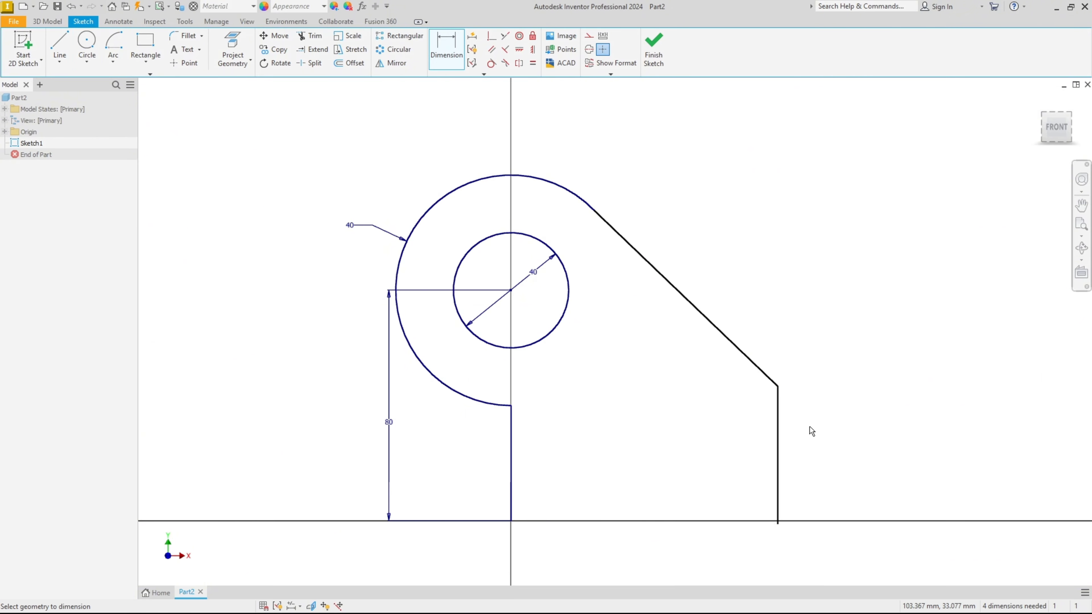
click(779, 454)
click(830, 450)
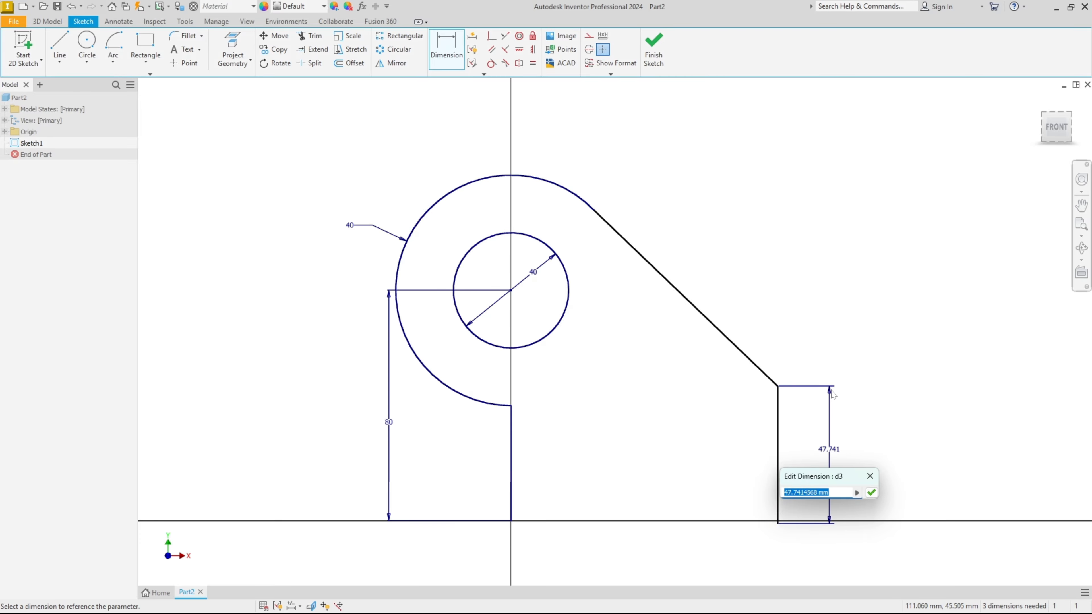
text(40)
key(Return)
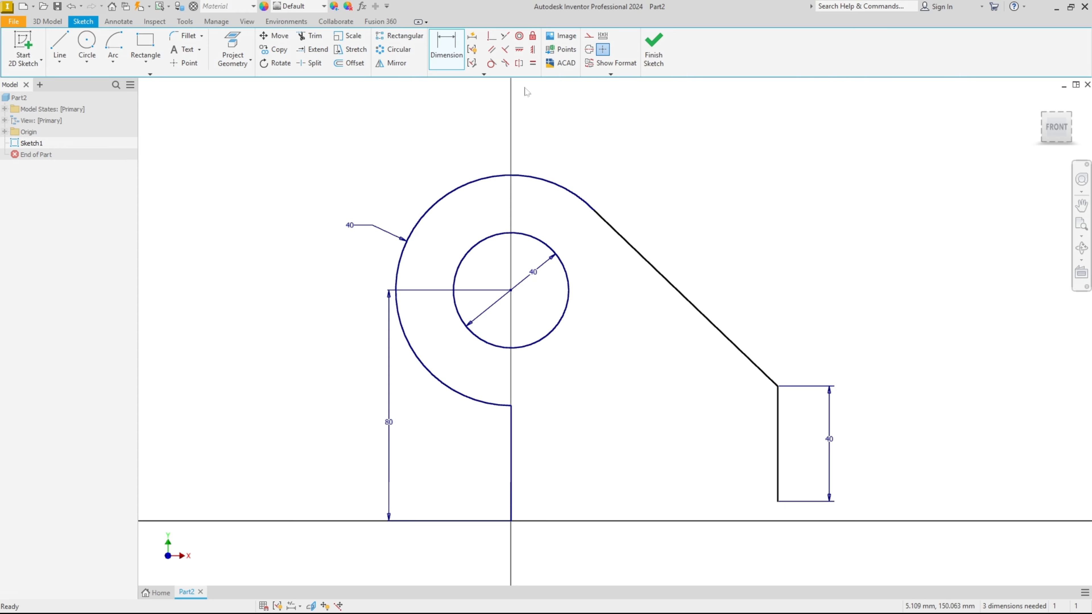
key(Escape)
Constrain the slanted line tangent to the outer arc at its upper end.
click(492, 64)
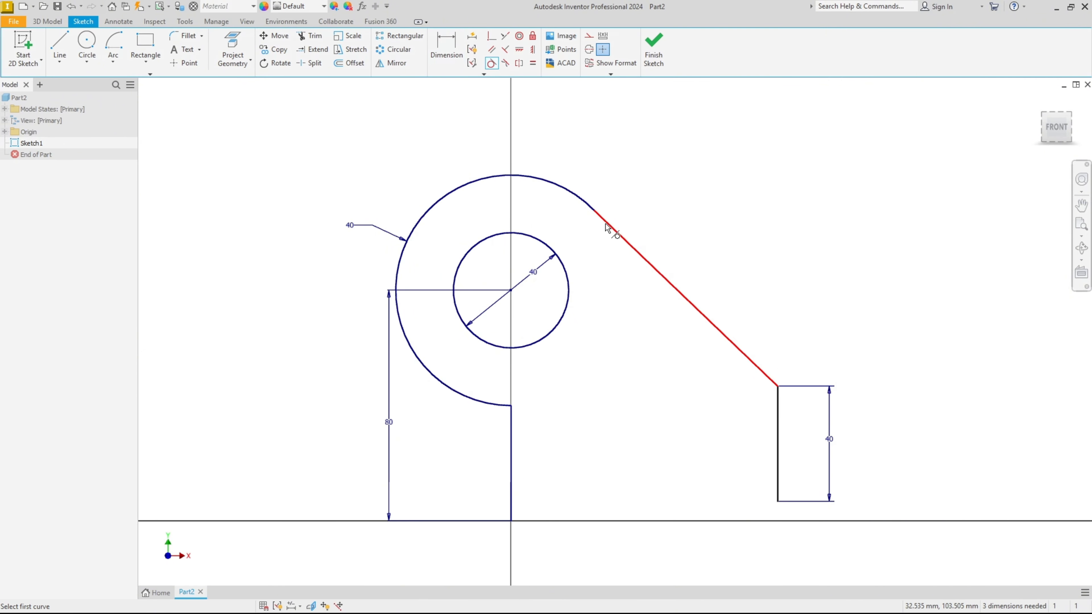
click(612, 227)
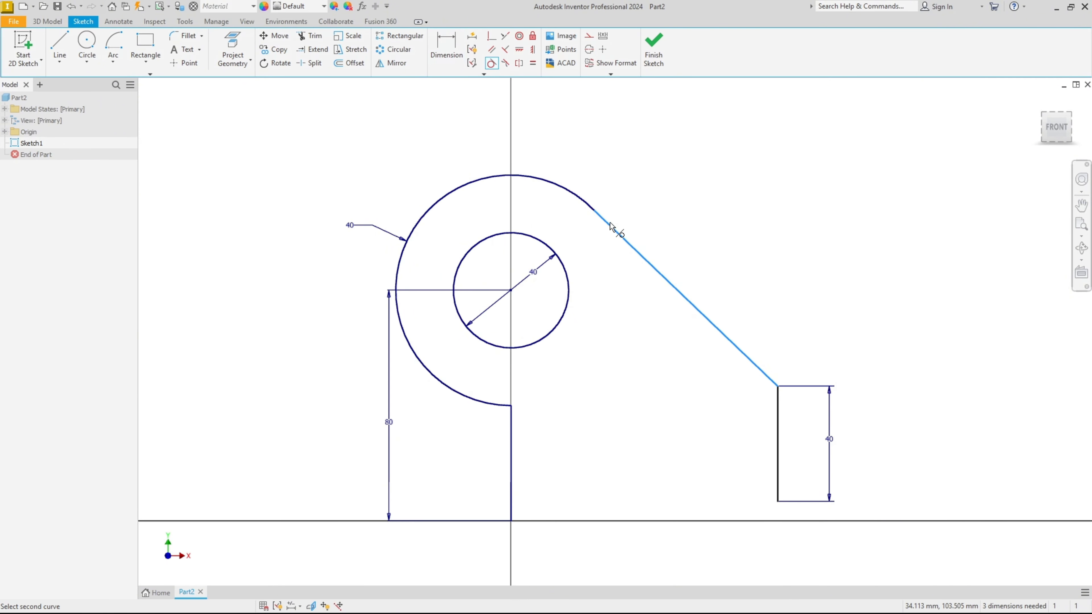
click(570, 193)
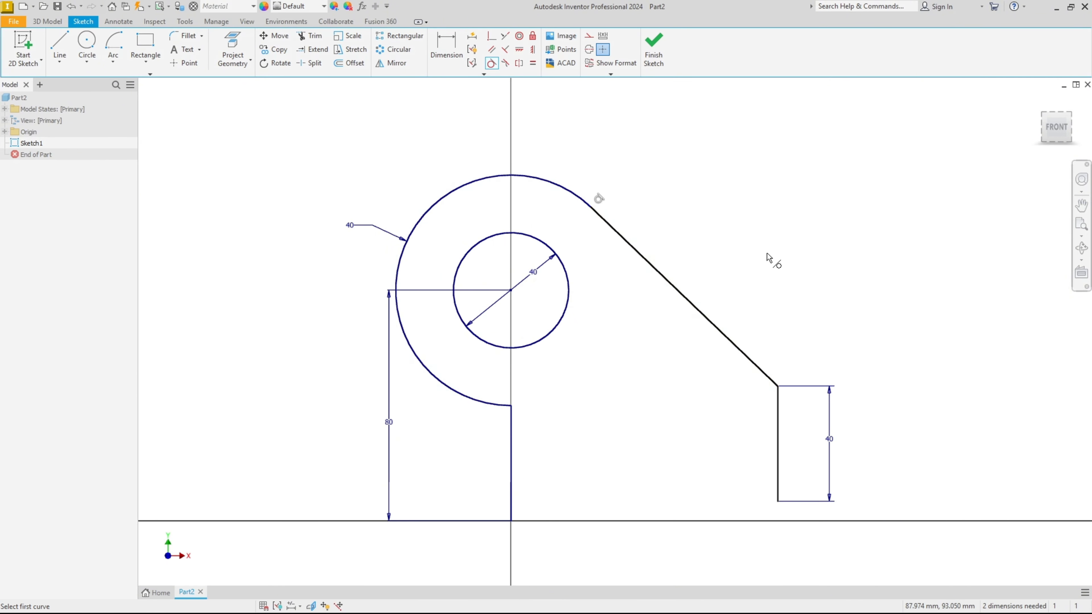
Align the lower end of the 40 mm vertical line horizontally with the sketch origin.
click(520, 50)
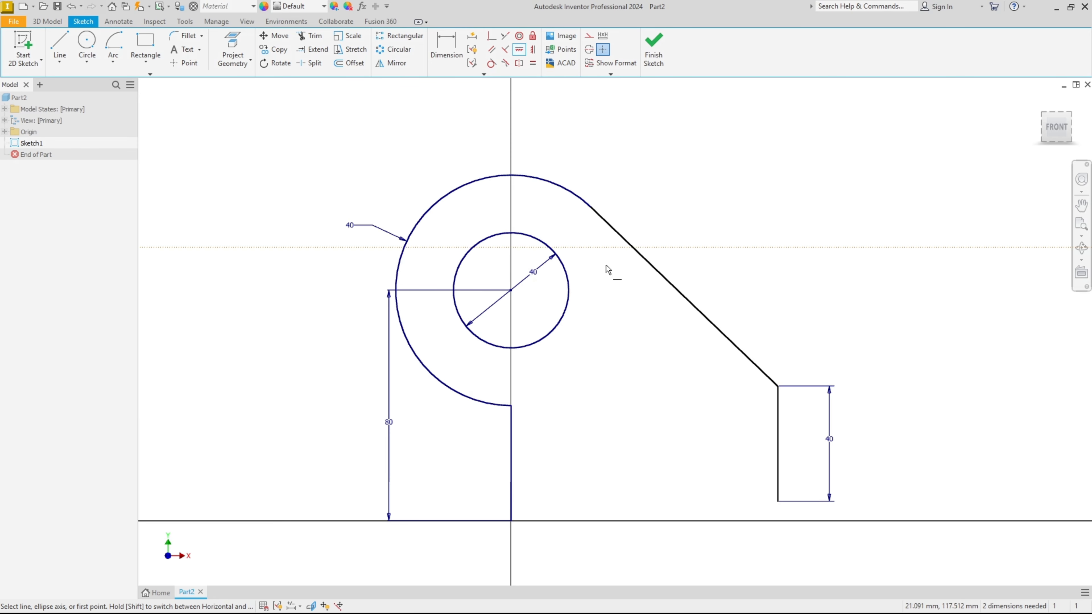
click(778, 502)
click(511, 522)
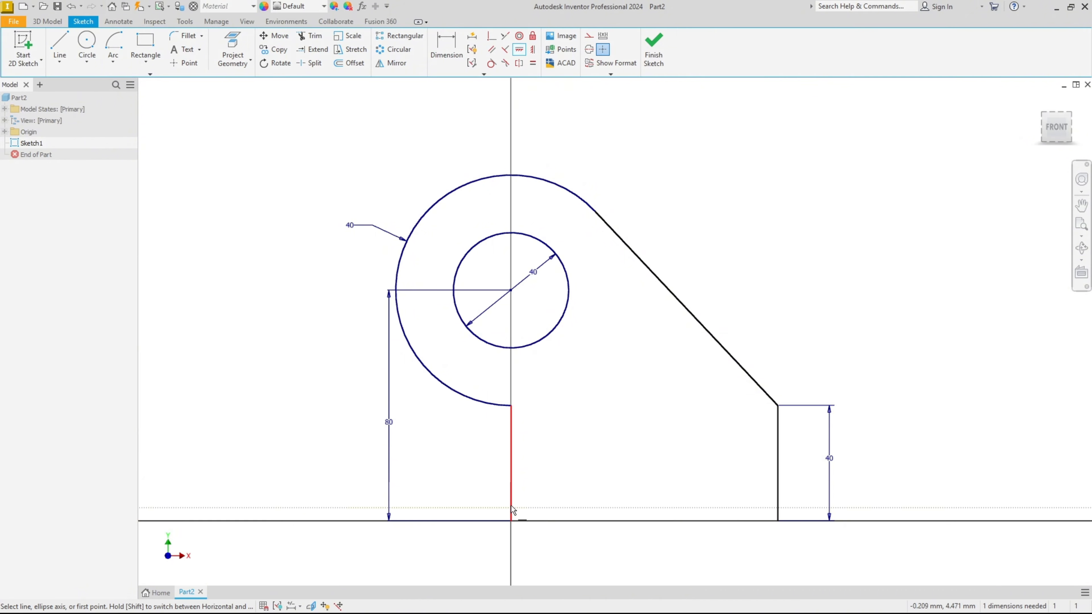
Dimension the horizontal distance between the two vertical lines at 100 mm.
click(445, 45)
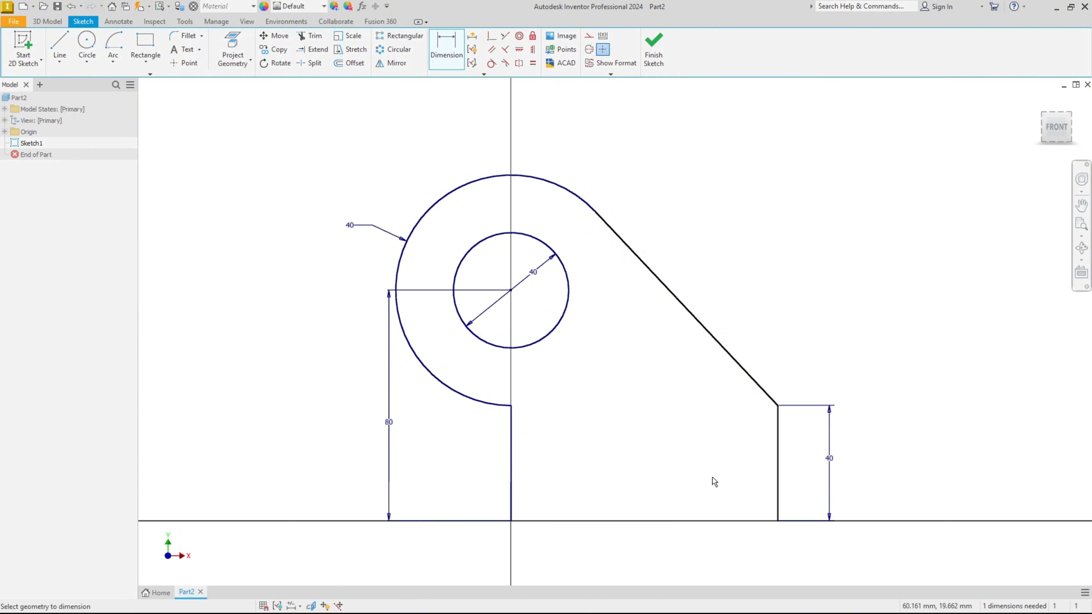
click(778, 480)
click(511, 485)
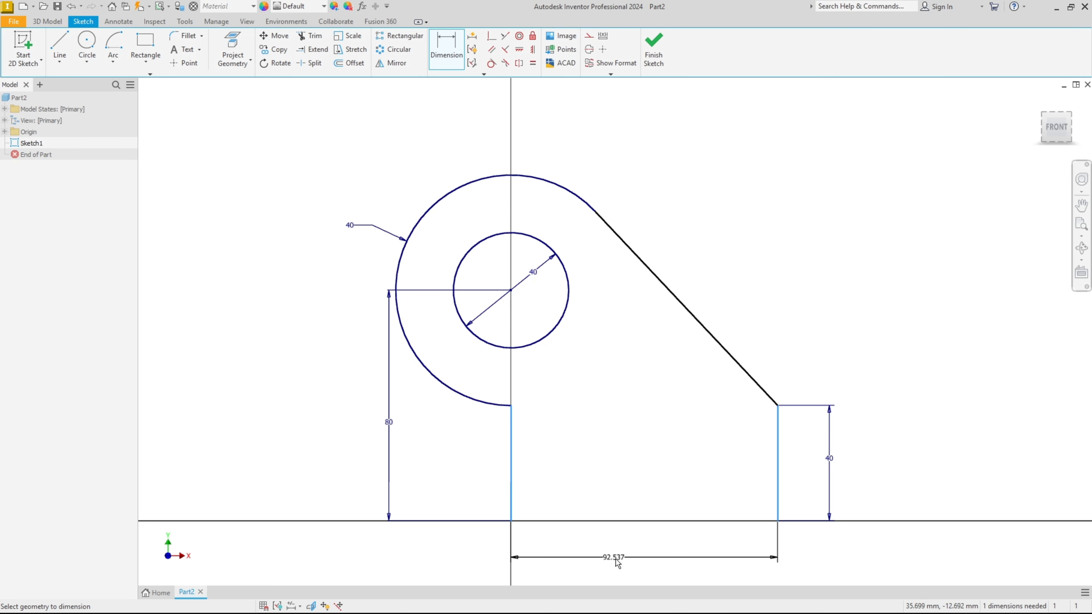
click(617, 566)
text(100)
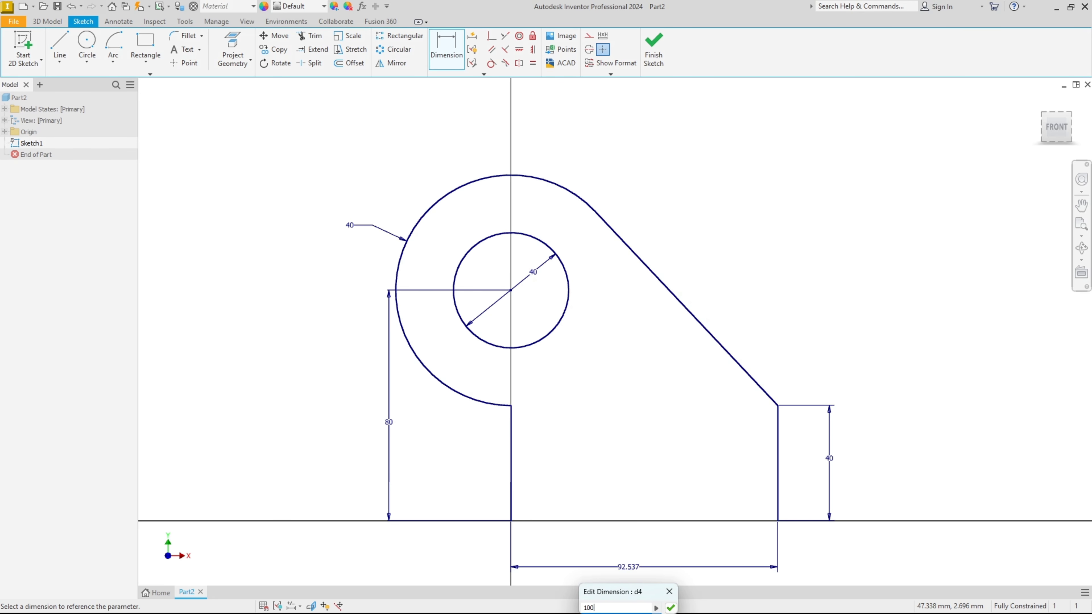
key(Return)
scroll(644, 465, down, 1)
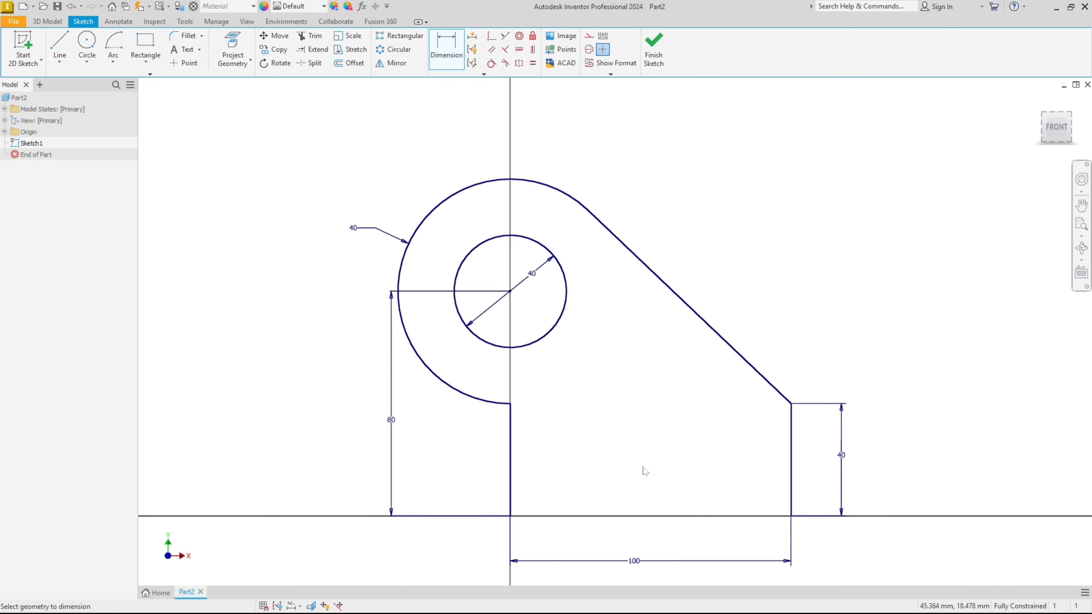
scroll(652, 453, up, 2)
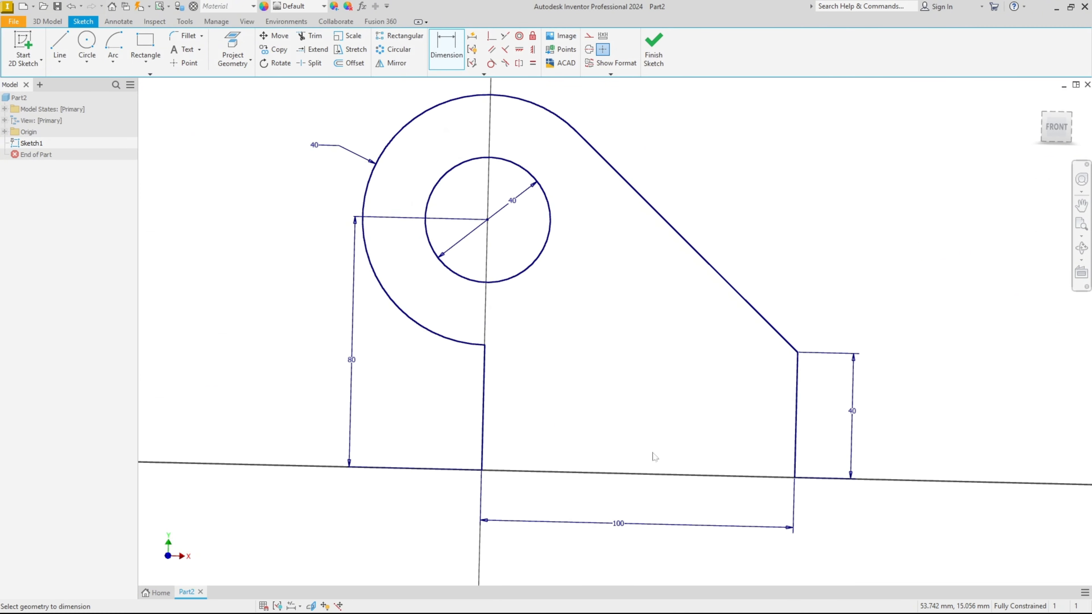
click(1056, 129)
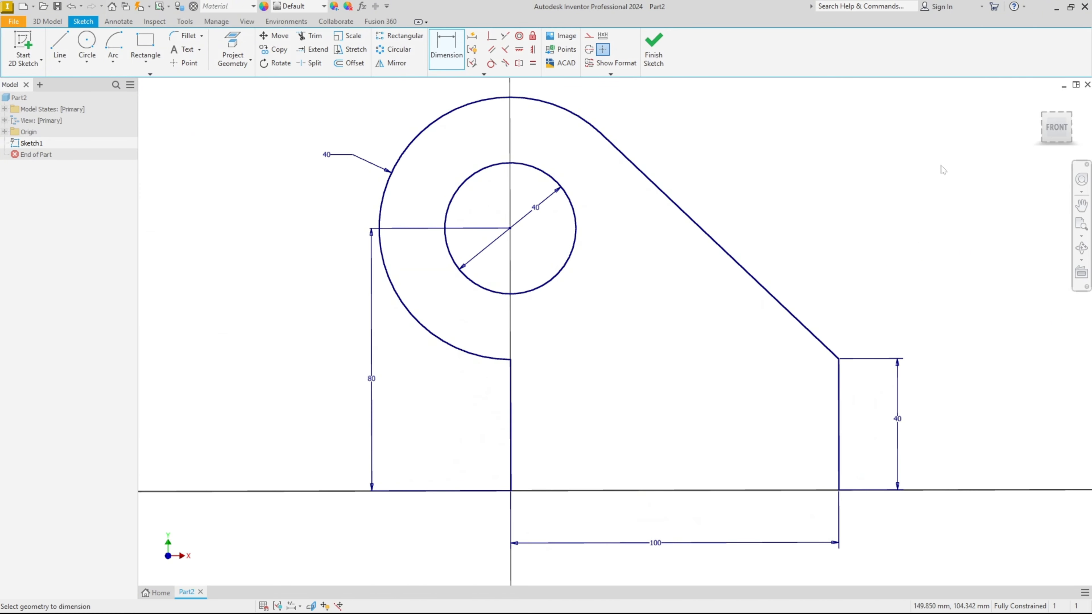
Switch to the PDF drawing and mark the notched base outline with its 20,00 foot width and 75° side angle.
key(alt+Tab)
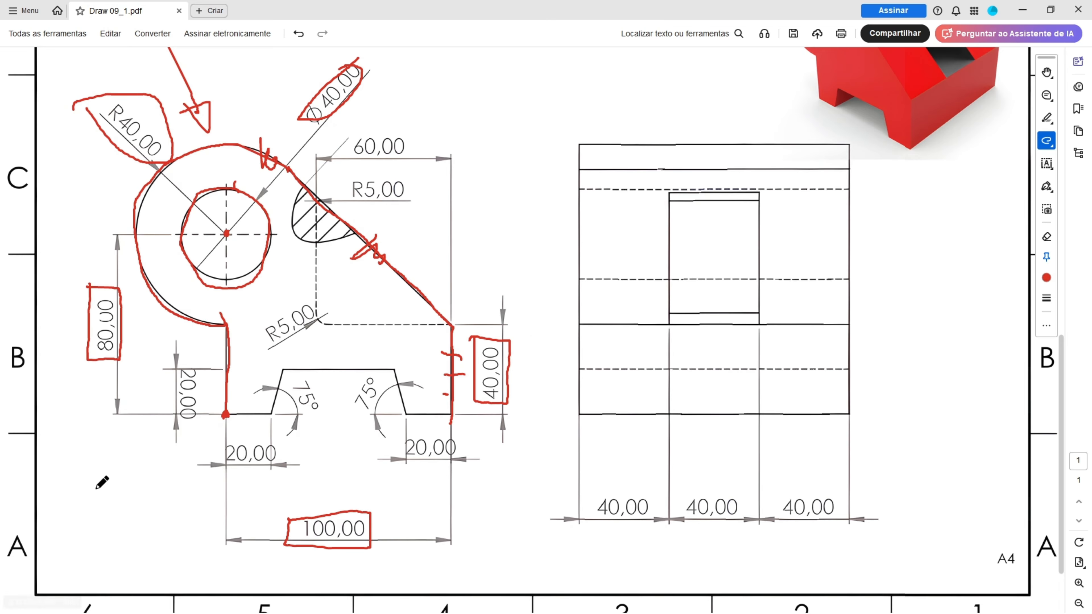
mouse_move(402, 406)
mouse_down()
mouse_move(389, 368)
mouse_move(291, 369)
mouse_move(265, 415)
mouse_move(225, 417)
mouse_up()
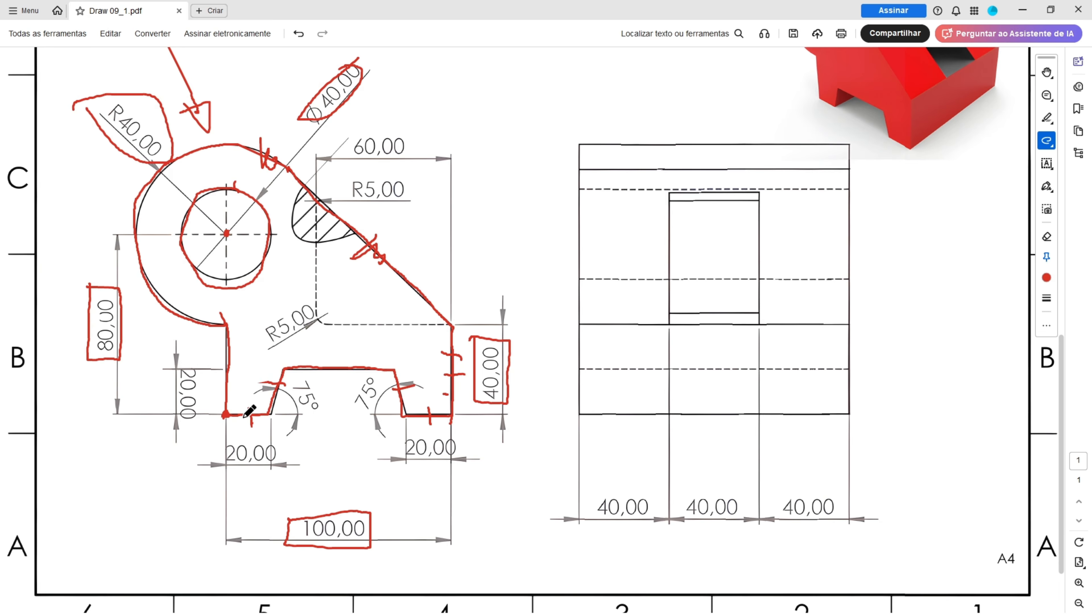
mouse_move(223, 445)
mouse_down()
mouse_move(286, 466)
mouse_move(225, 473)
mouse_move(223, 445)
mouse_up()
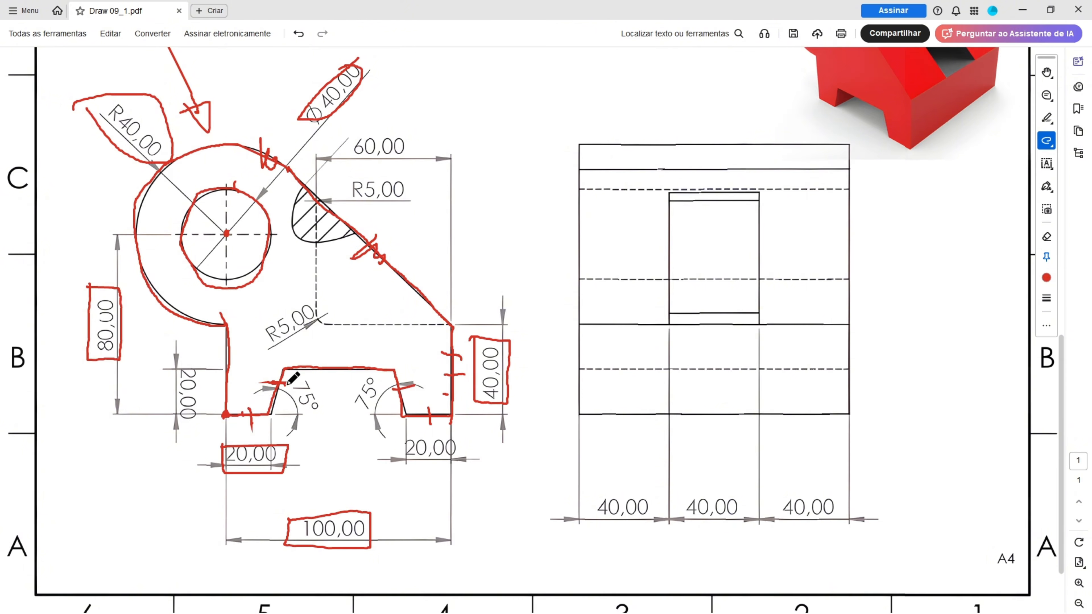
mouse_move(294, 382)
mouse_down()
mouse_move(323, 414)
mouse_move(313, 382)
mouse_up()
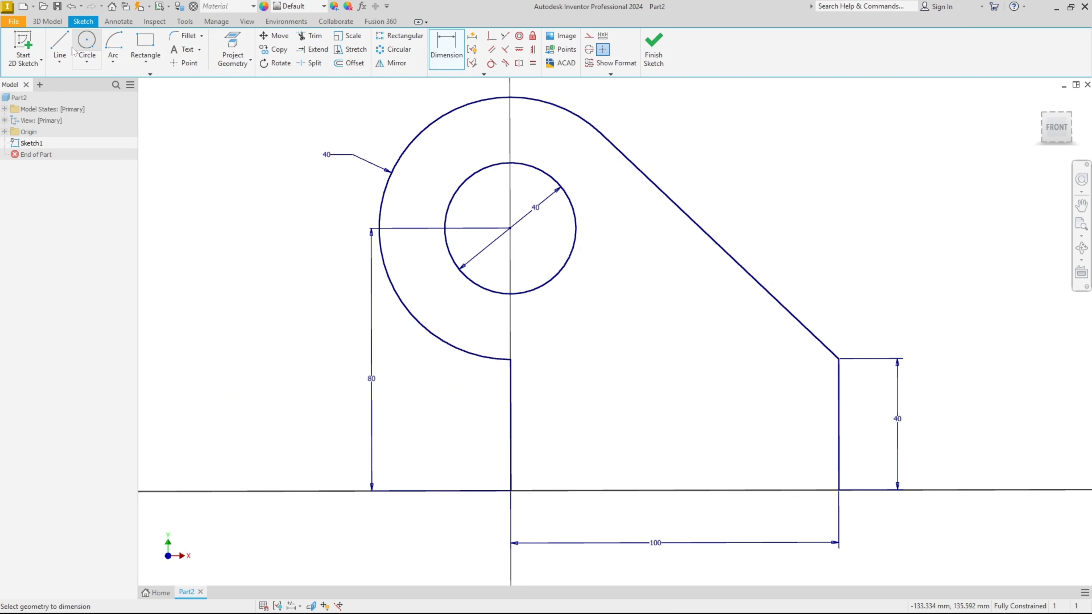
In Inventor, draw a 20 mm horizontal line from the origin along the baseline toward the opposite vertical line.
click(60, 47)
click(510, 490)
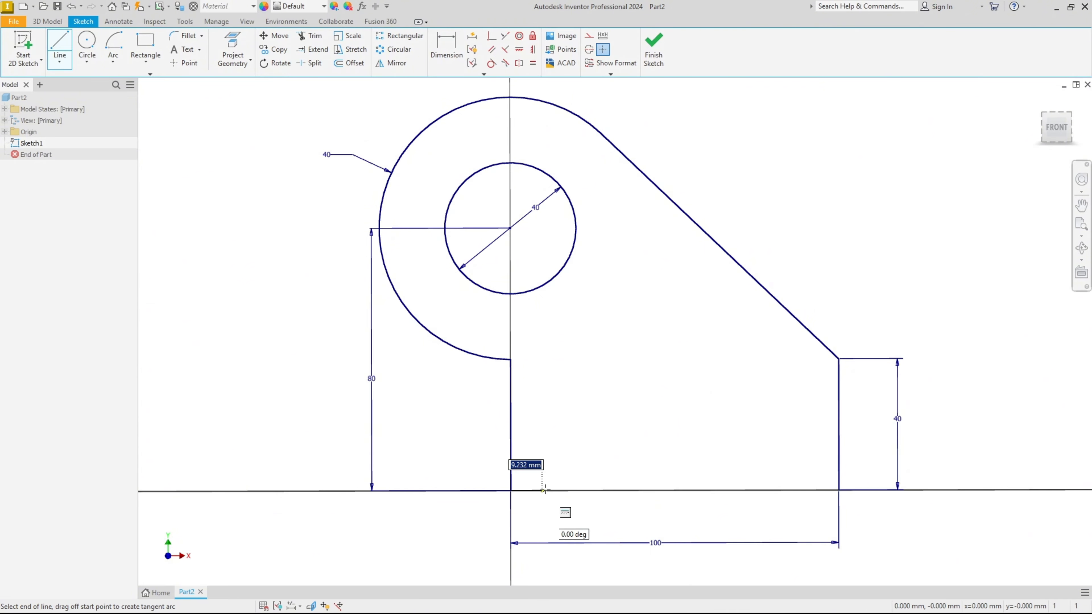
text(20)
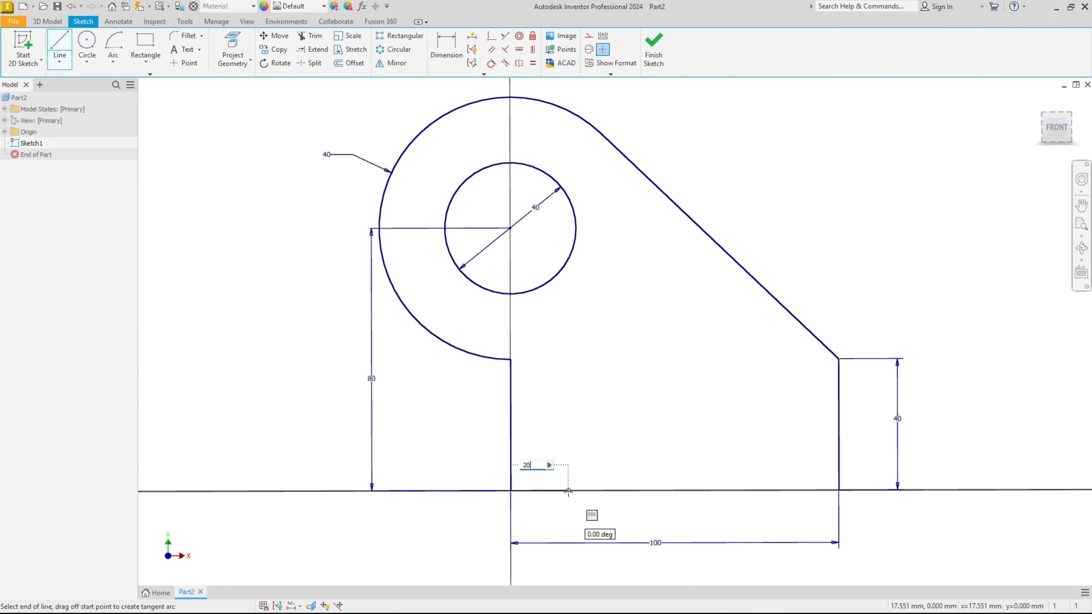
key(Tab)
key(Return)
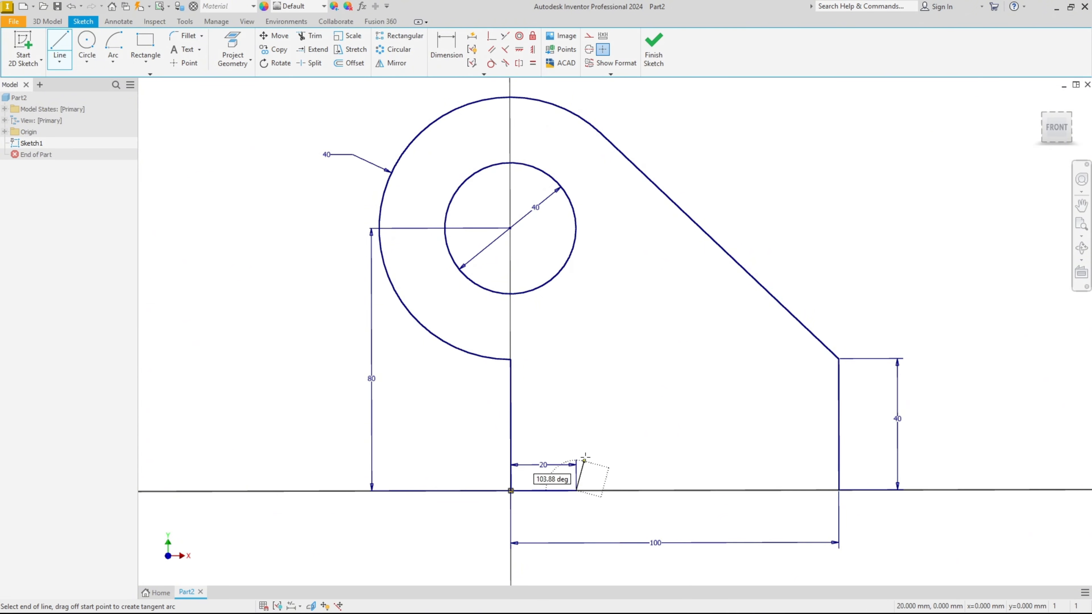
Continue the line chain into a trapezoidal notch about 18 mm high and 42 mm wide across its top, ending at the 40 mm vertical line.
click(595, 432)
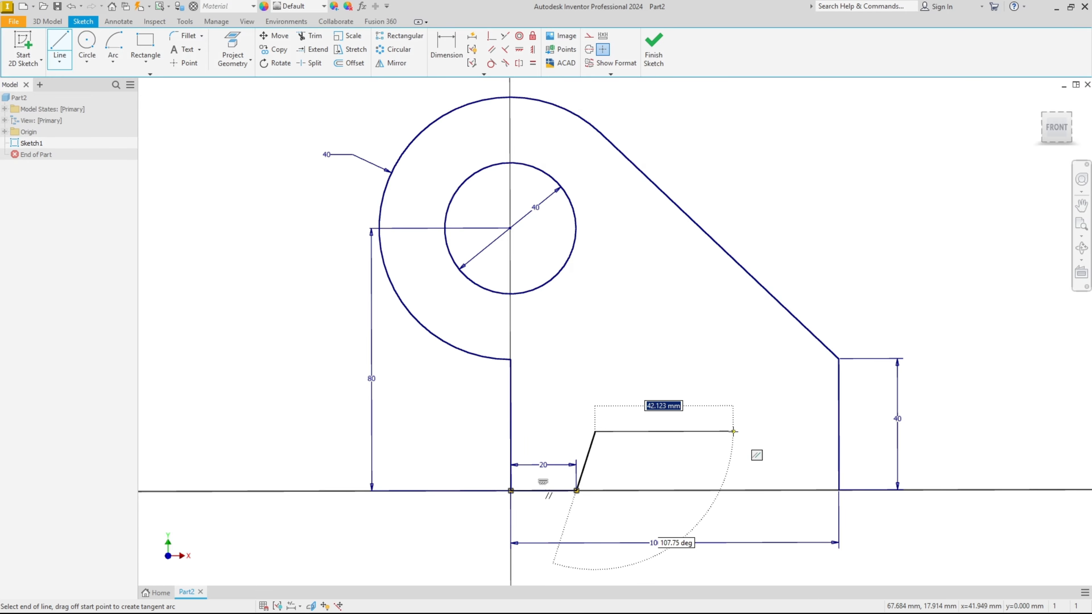
click(734, 432)
click(754, 490)
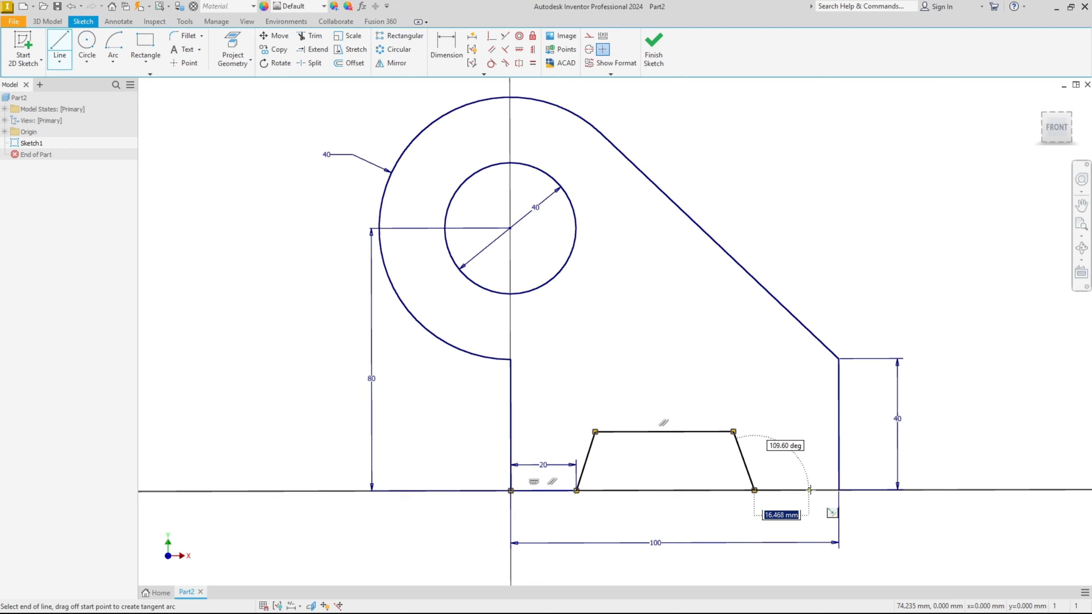
click(839, 489)
key(Escape)
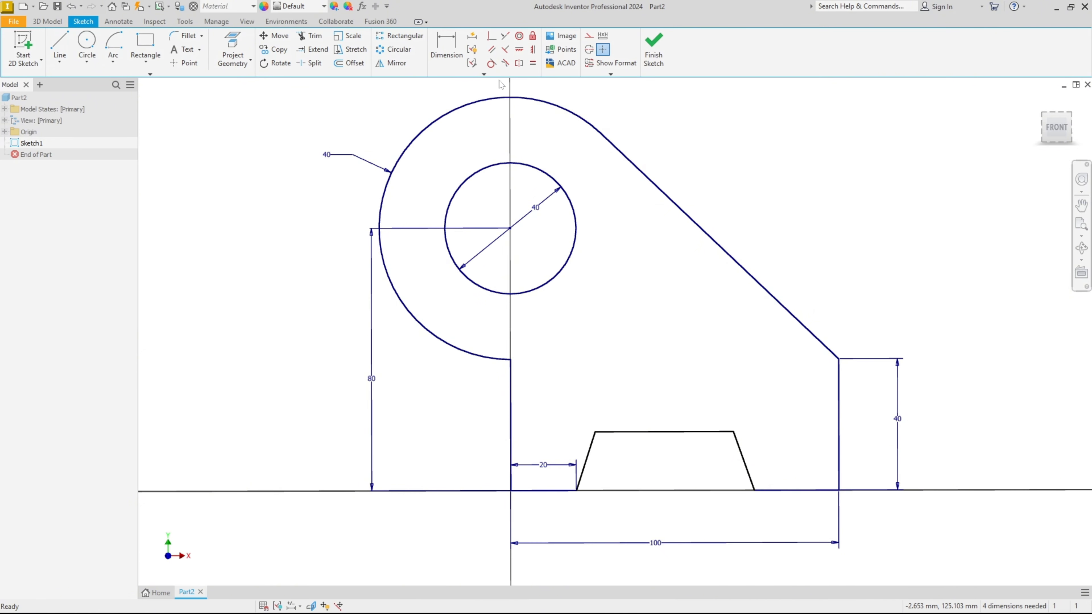
Constrain the two base segments beside the notch to equal length, and likewise the notch's two slanted sides.
click(534, 65)
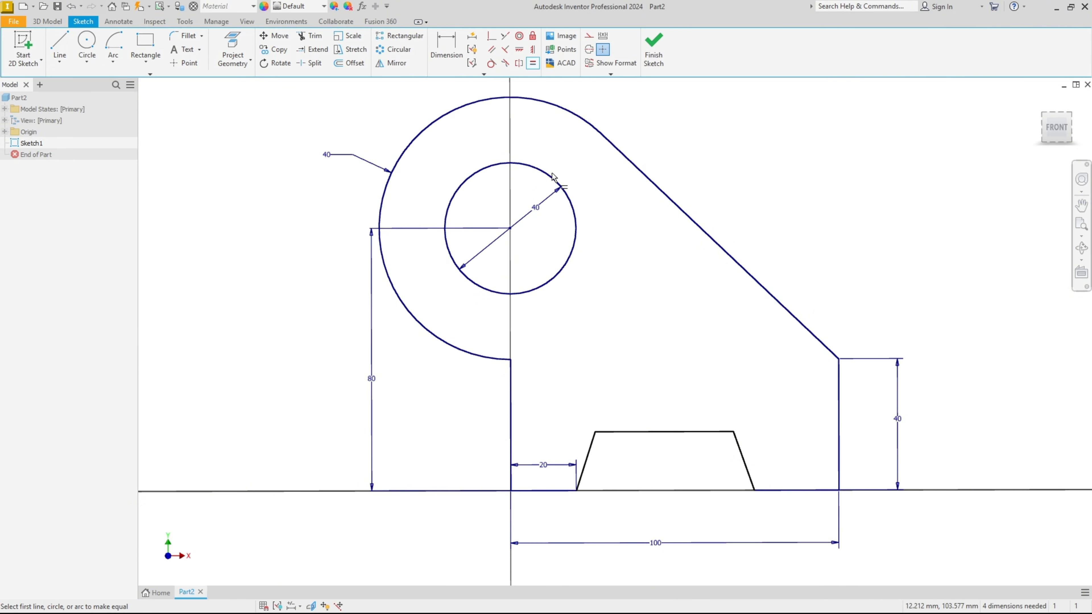
click(556, 495)
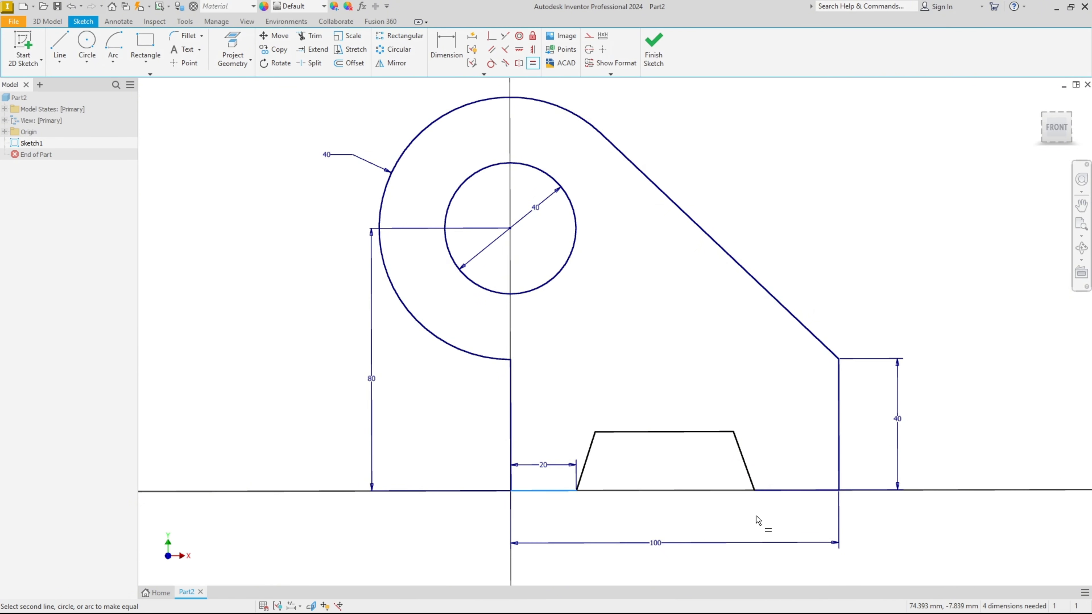
click(782, 491)
click(590, 451)
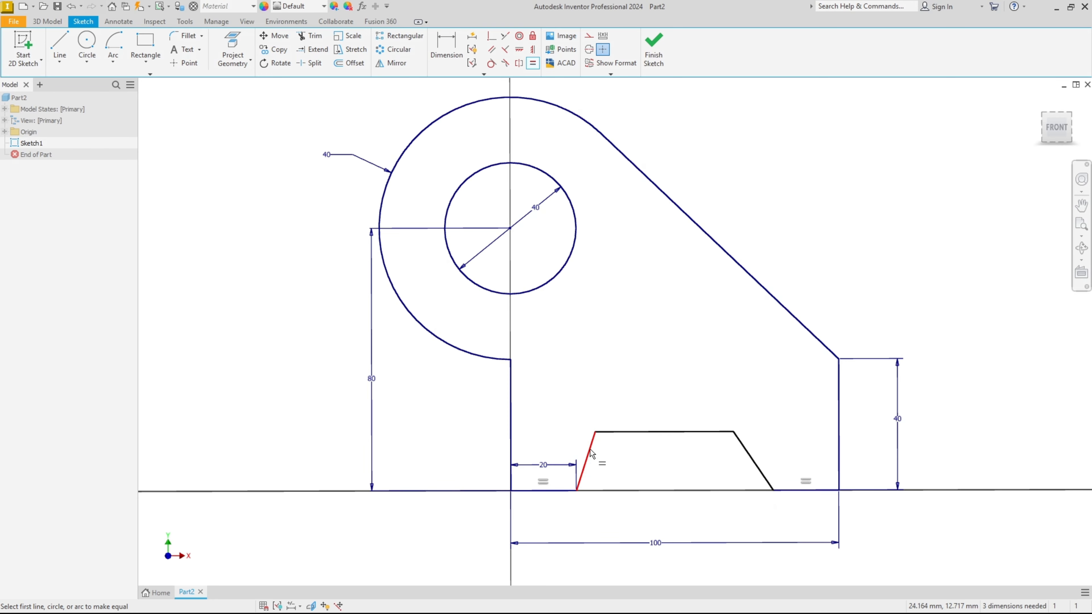
click(749, 458)
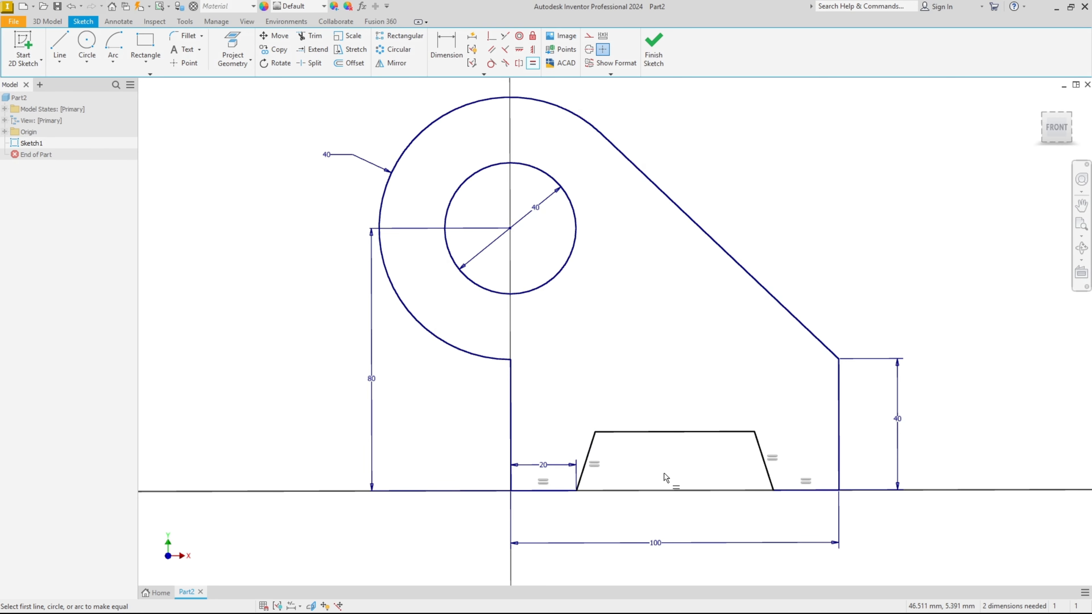
key(Escape)
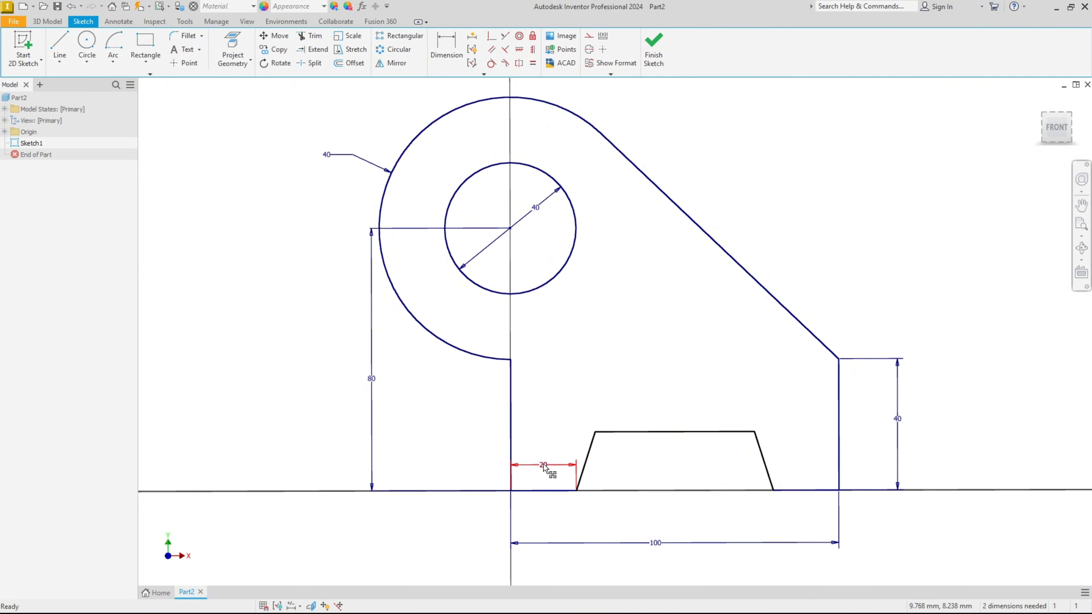
Reposition the base segment's 20 mm dimension below the baseline and dimension the adjacent slanted notch side at 75 degrees.
drag(544, 467, 551, 516)
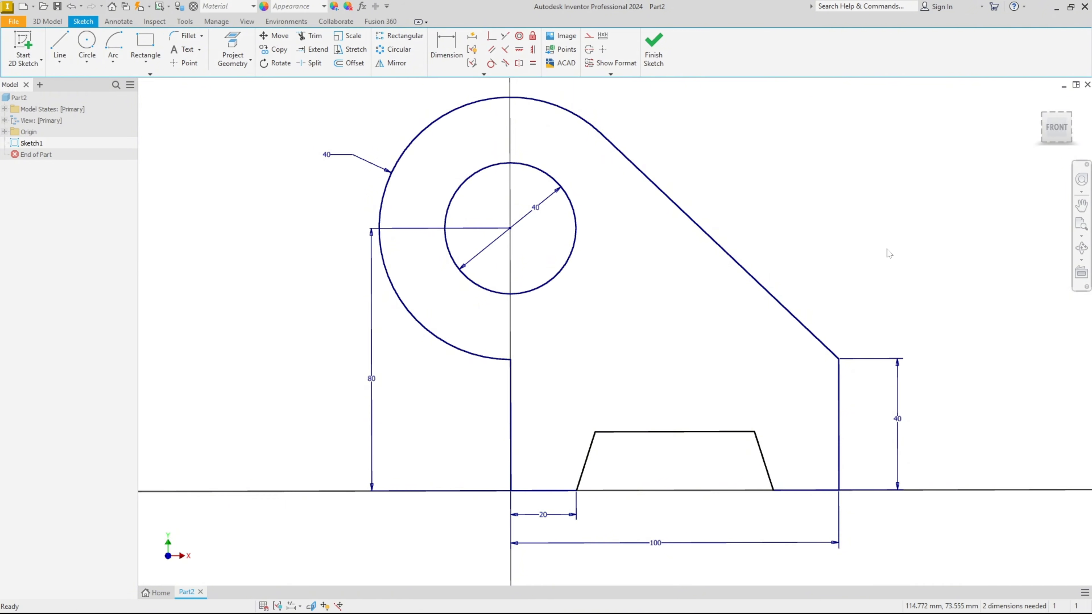
click(447, 45)
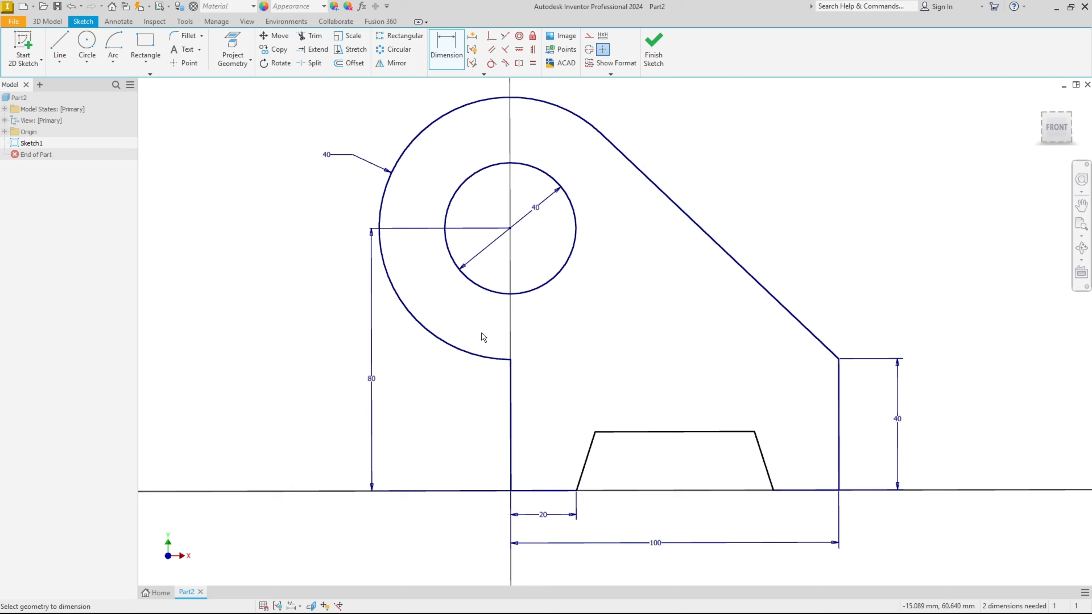
click(561, 493)
click(628, 473)
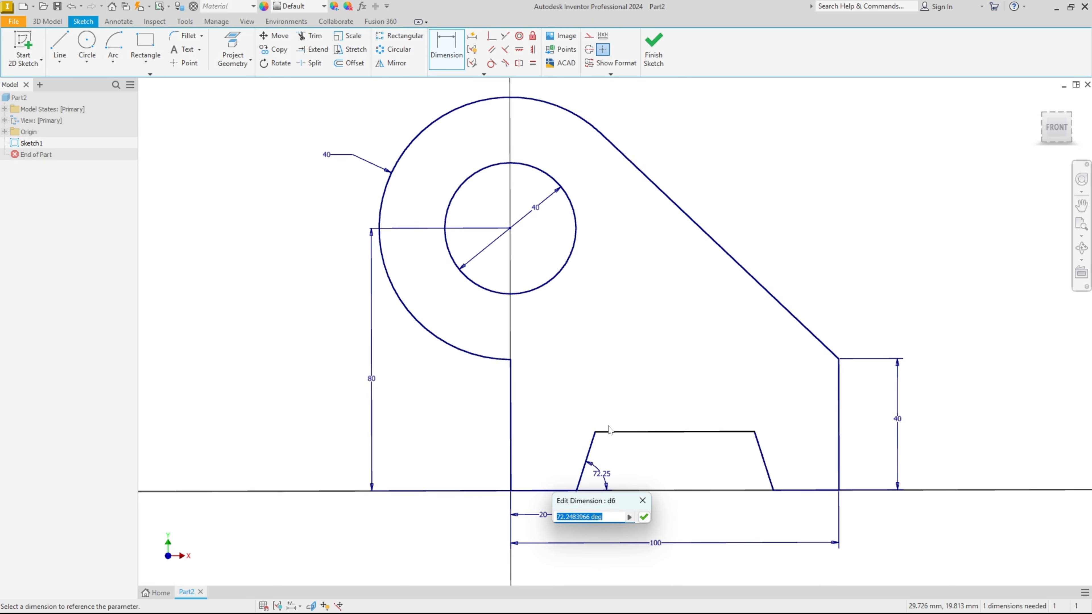
text(75)
key(Return)
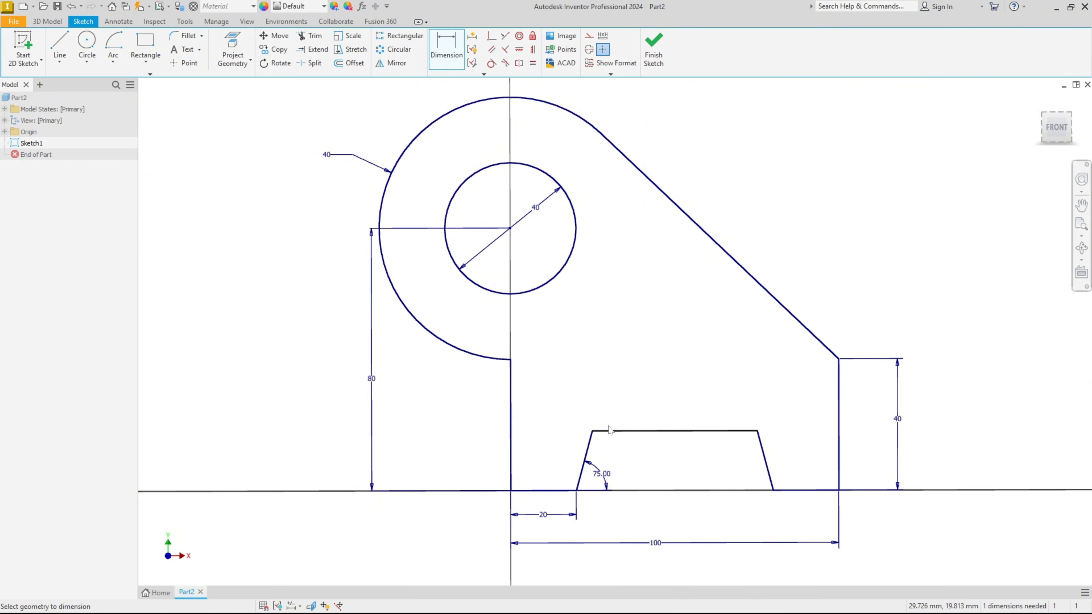
Switch to the PDF drawing, mark the notch's 20,00 height dimension, and return to Inventor.
key(alt+Tab)
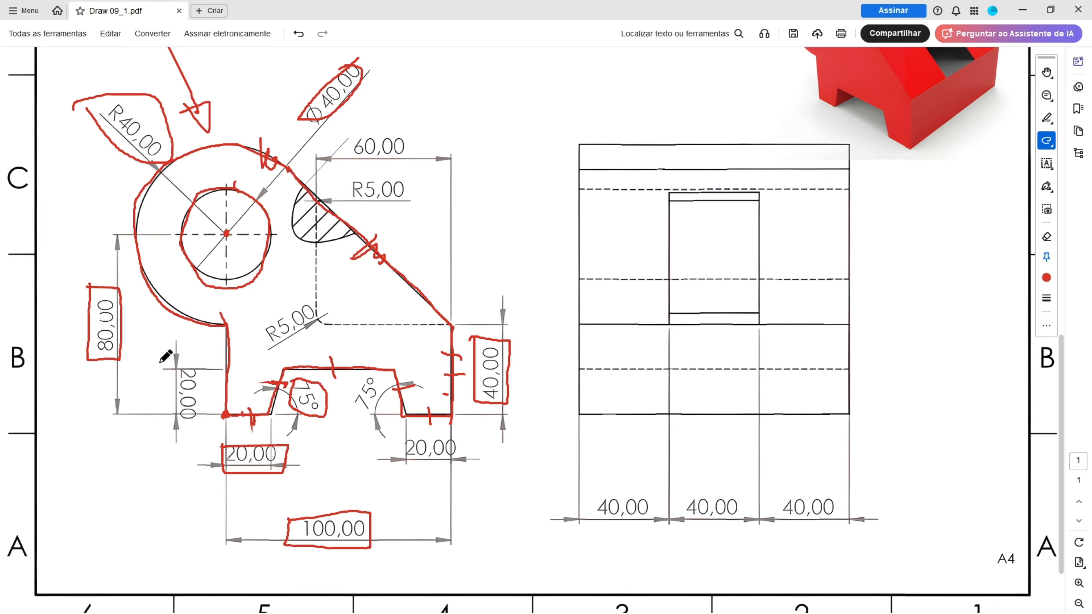
mouse_move(160, 363)
mouse_down()
mouse_move(199, 389)
mouse_move(176, 435)
mouse_move(174, 378)
mouse_up()
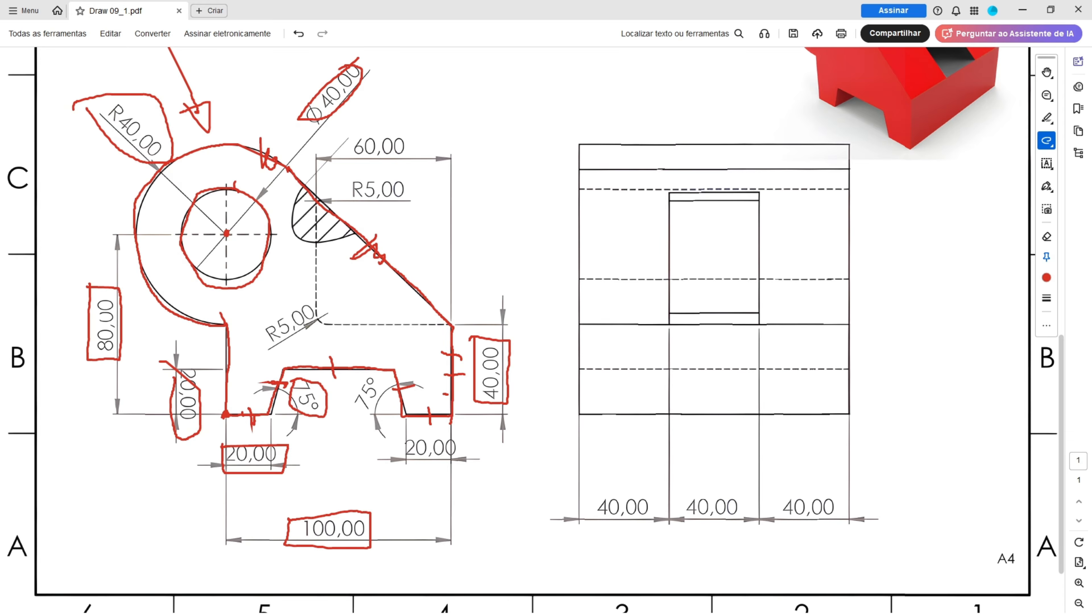
key(alt+Tab)
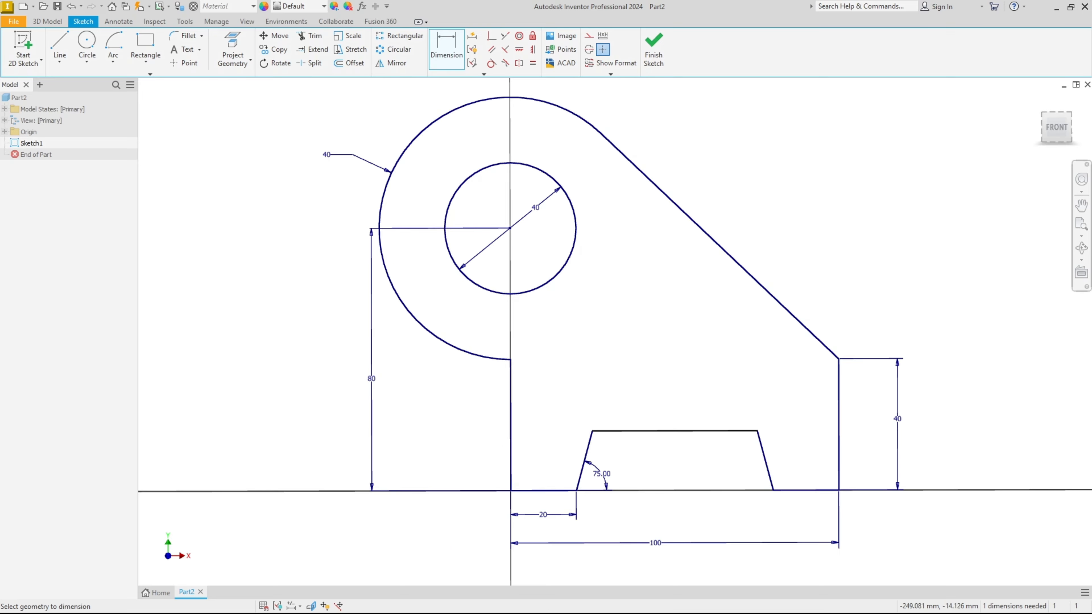
Dimension the notch's height from the base segment to its top edge at 20 mm.
click(631, 431)
click(537, 490)
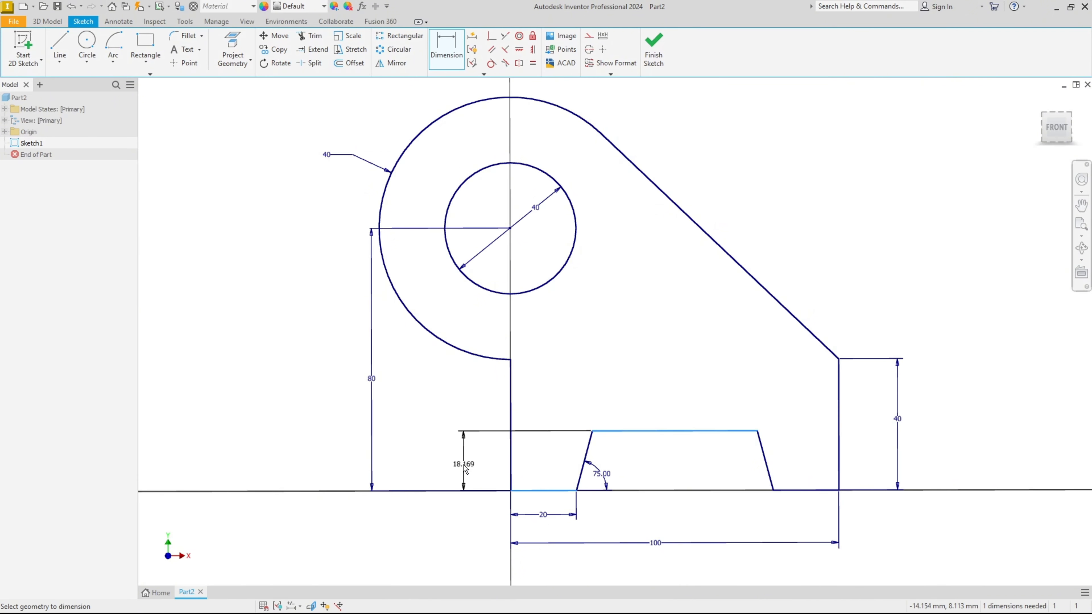
click(466, 469)
text(20)
key(Return)
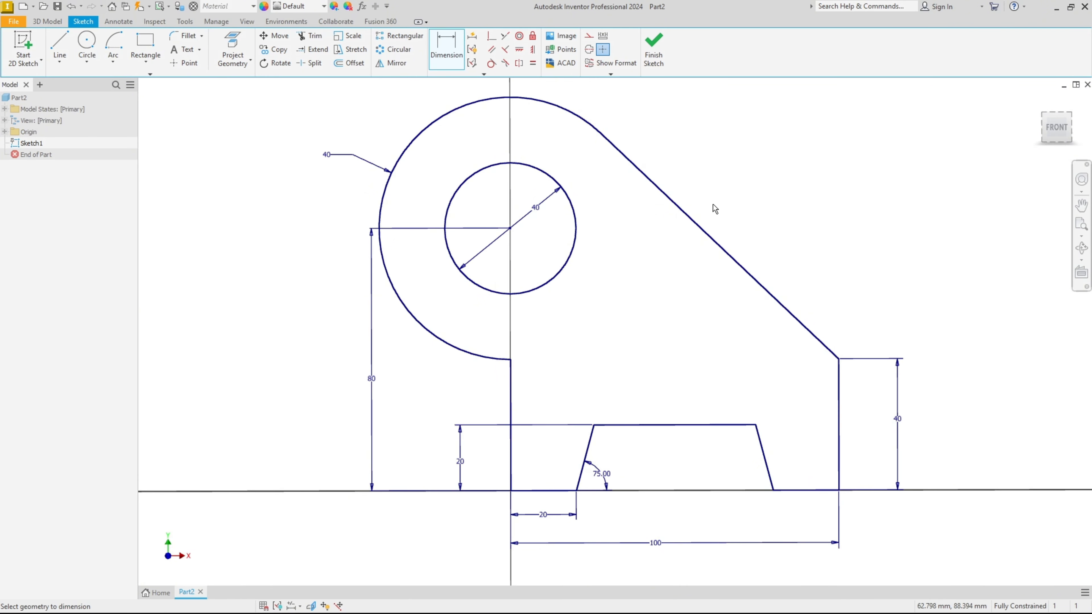
Finish the profile sketch, start an extrusion, and mark the three 40,00 width dimensions in the PDF drawing.
key(Home)
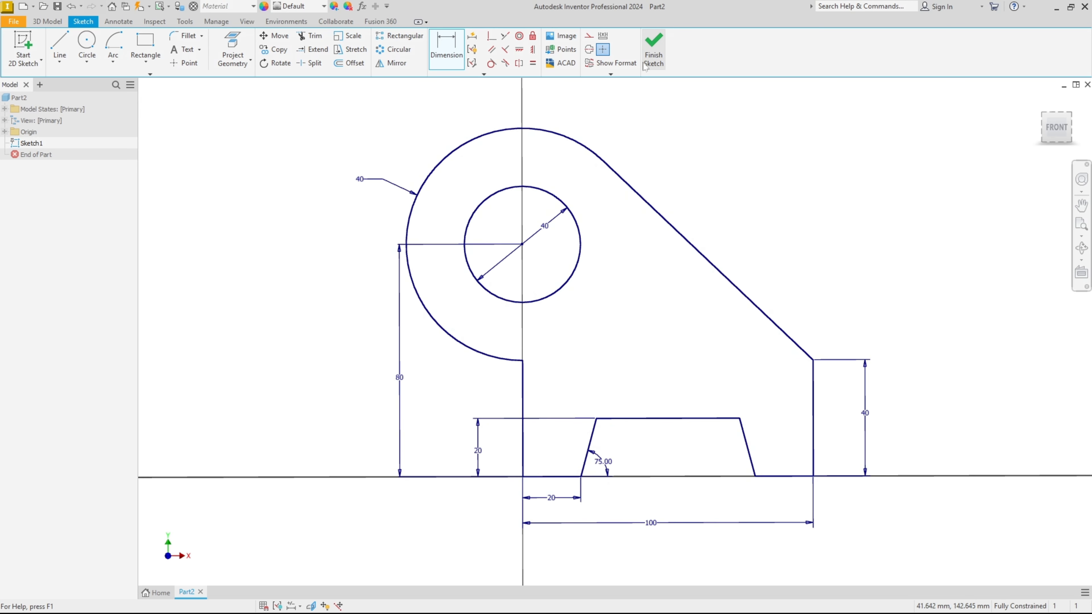
click(652, 55)
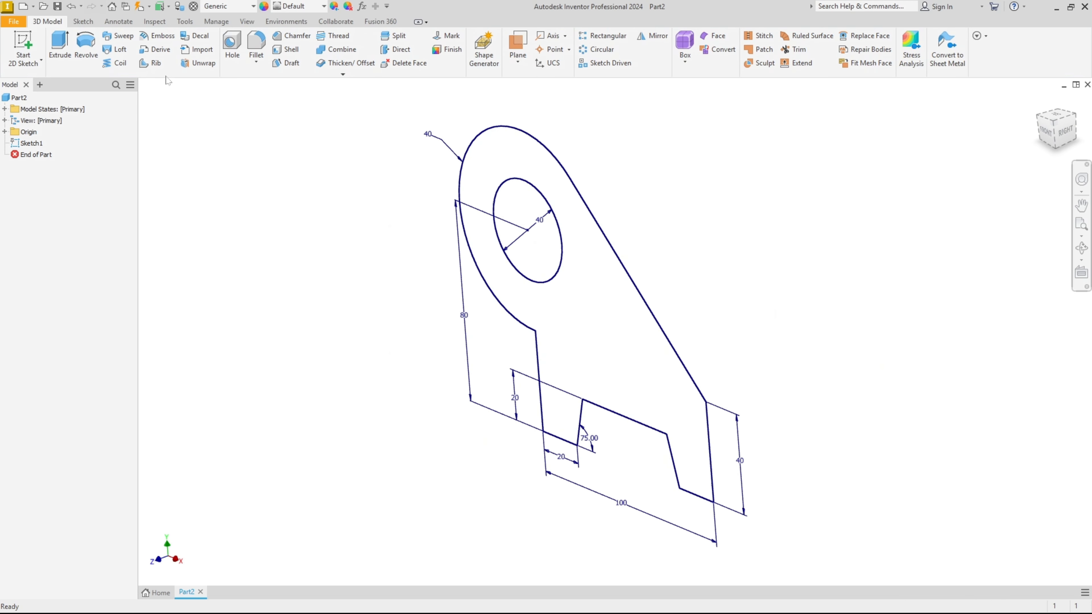
click(61, 51)
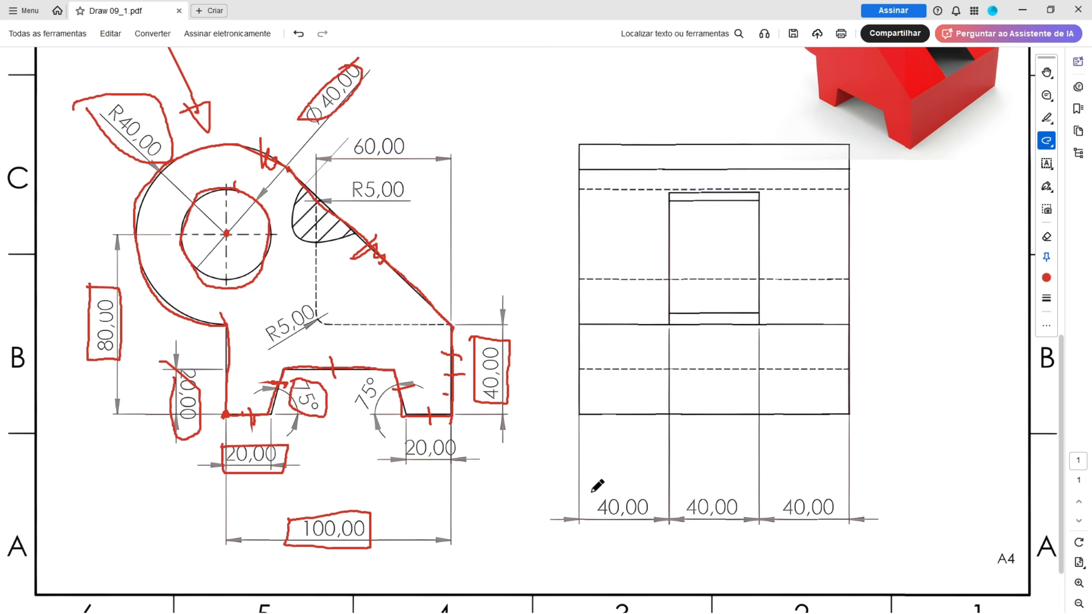
mouse_move(560, 489)
mouse_down()
mouse_move(857, 492)
mouse_move(860, 533)
mouse_move(593, 540)
mouse_move(574, 491)
mouse_up()
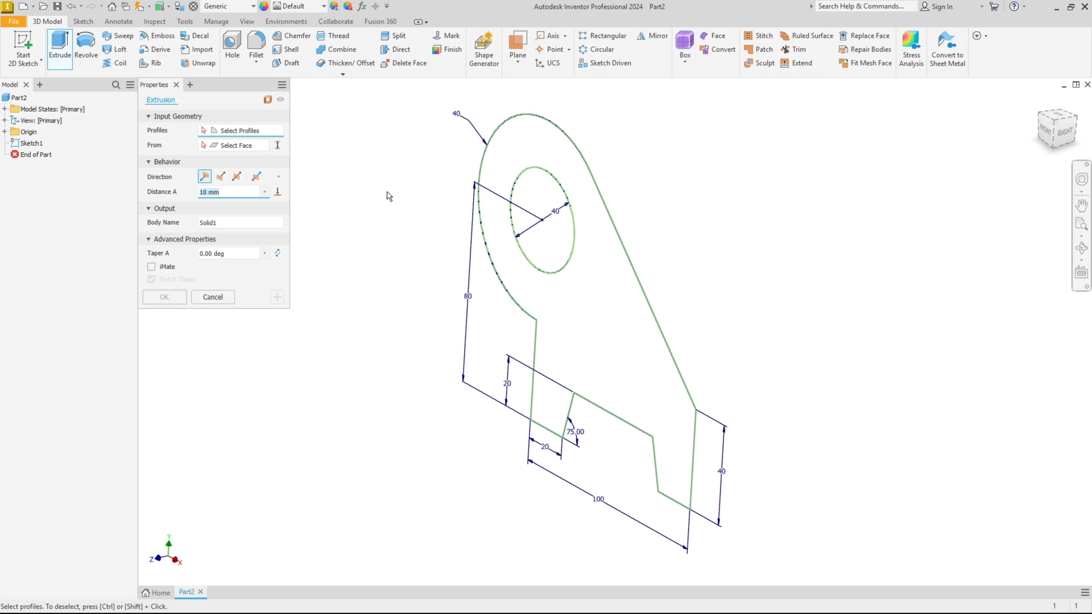
In Inventor, extrude the bracket profile around the hole 120 mm, symmetric about the sketch plane.
click(590, 329)
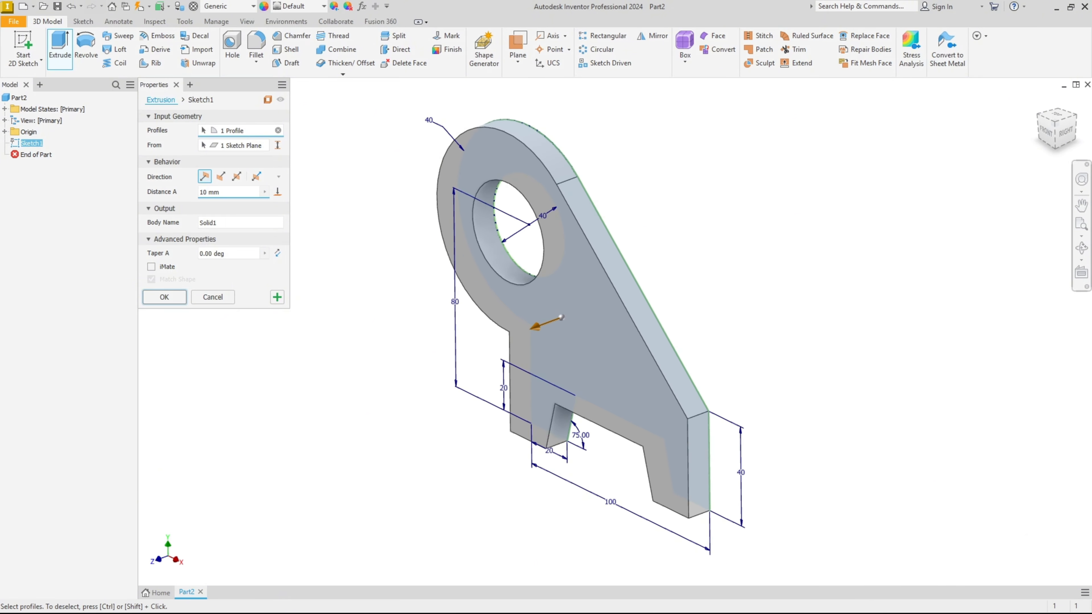
click(237, 177)
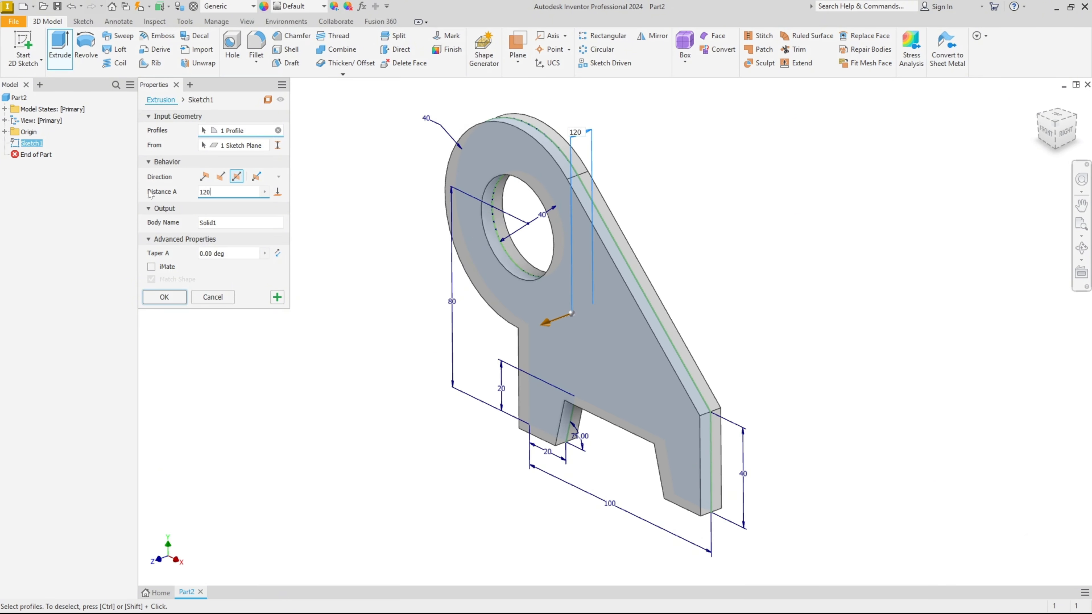
click(162, 298)
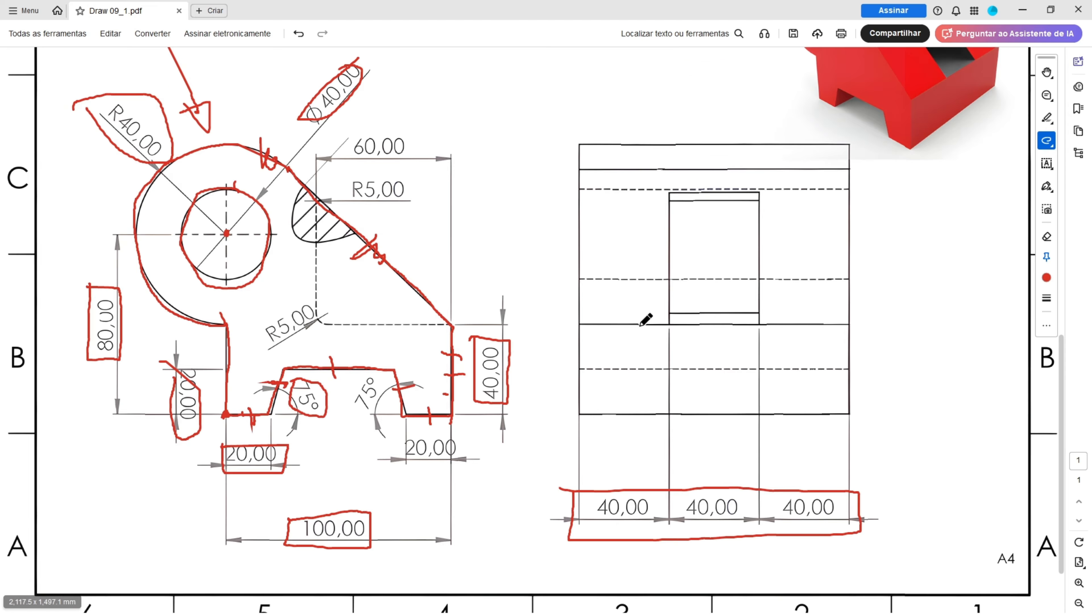
Switch to the PDF drawing, outline the rectangular pocket in the side view and scribble over it in the rendered image.
mouse_move(670, 193)
mouse_down()
mouse_move(683, 317)
mouse_move(770, 264)
mouse_move(764, 188)
mouse_move(683, 194)
mouse_up()
scroll(849, 206, up, 3)
mouse_move(902, 124)
mouse_down()
mouse_move(949, 202)
mouse_move(955, 188)
mouse_up()
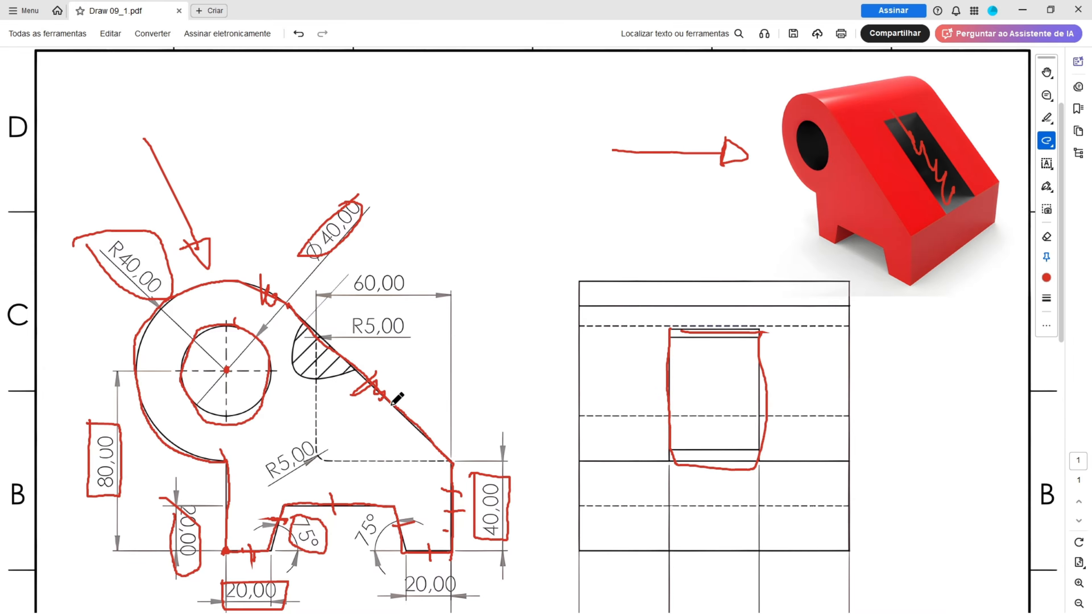
scroll(339, 366, down, 1)
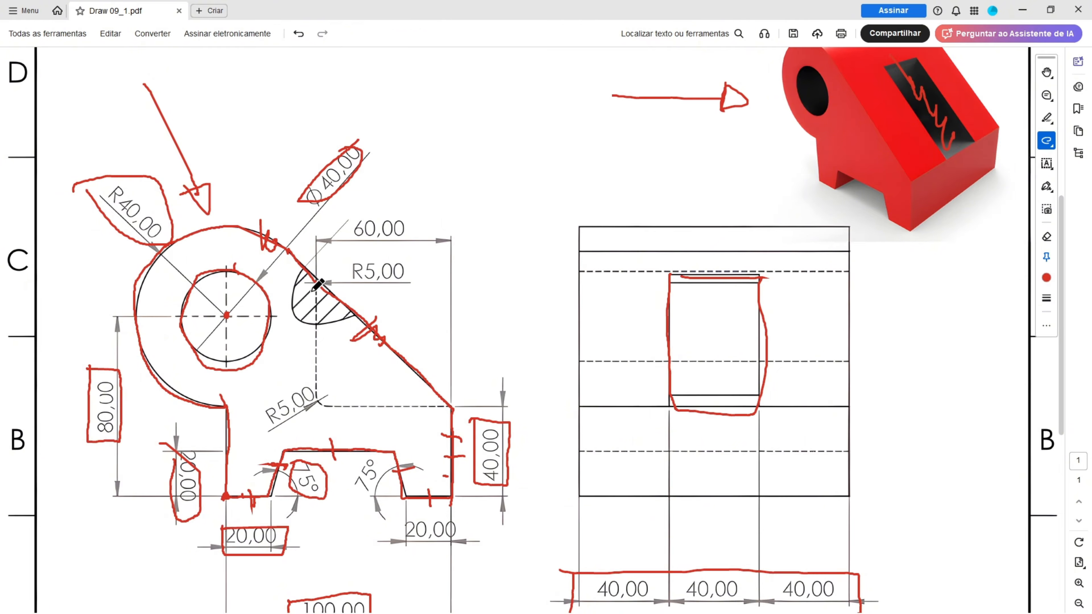
Undo all the red pencil marks on the PDF drawing.
key(ctrl+z)
key(ctrl+z)
key(ctrl+z)
key(ctrl+z)
key(ctrl+z)
key(ctrl+z)
key(ctrl+z)
key(ctrl+z)
key(ctrl+z)
key(ctrl+z)
key(ctrl+z)
key(ctrl+z)
key(ctrl+z)
key(ctrl+z)
key(ctrl+z)
key(ctrl+z)
key(ctrl+z)
key(ctrl+z)
key(ctrl+z)
key(ctrl+z)
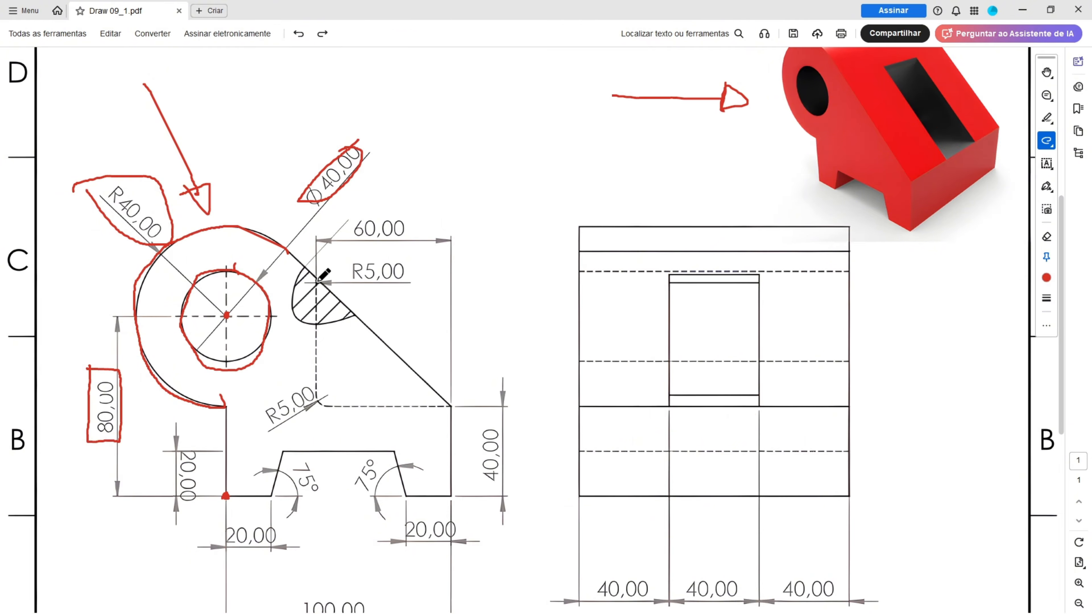
Trace the pocket's triangular section in the PDF's profile view and box its 60,00 dimension.
mouse_move(316, 278)
mouse_down()
mouse_move(313, 383)
mouse_move(370, 409)
mouse_move(450, 410)
mouse_up()
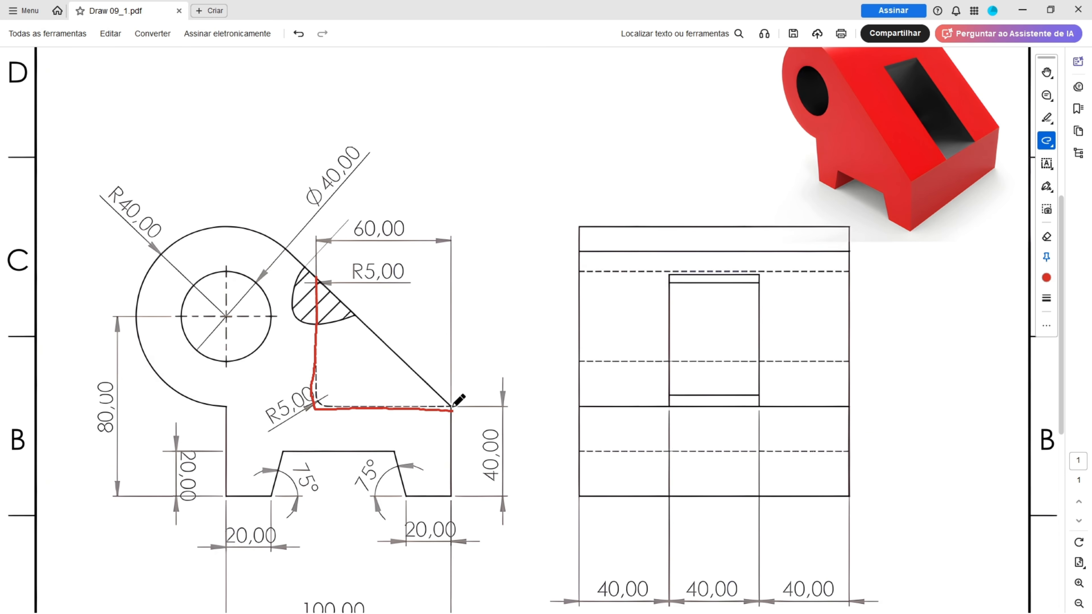
drag(414, 407, 451, 404)
mouse_move(348, 207)
mouse_down()
mouse_move(347, 248)
mouse_move(417, 245)
mouse_move(378, 208)
mouse_move(348, 211)
mouse_up()
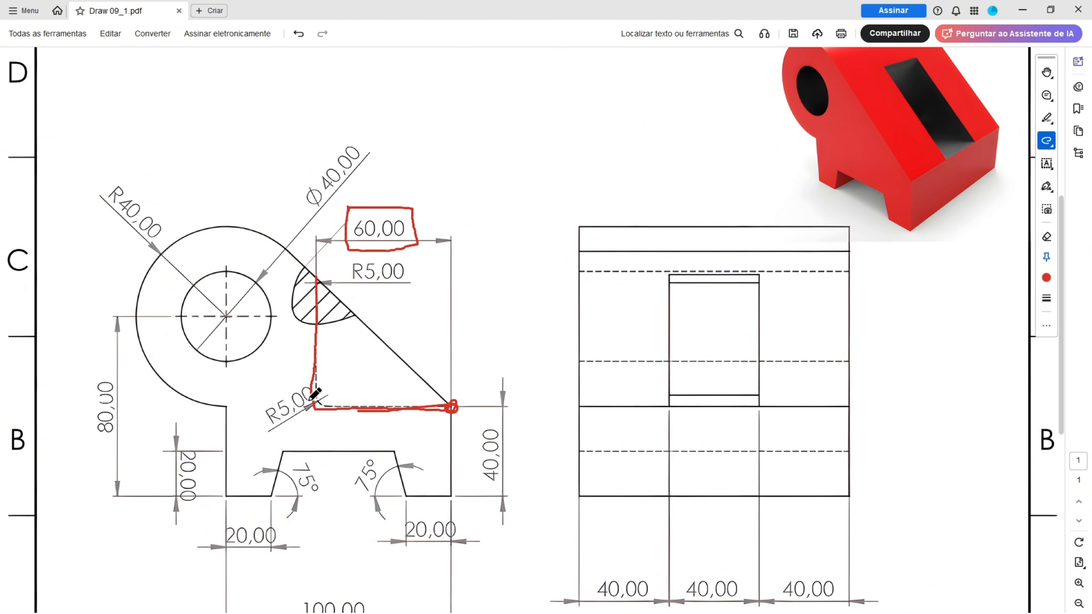
mouse_move(317, 411)
mouse_down()
mouse_move(308, 303)
mouse_move(342, 301)
mouse_move(451, 405)
mouse_up()
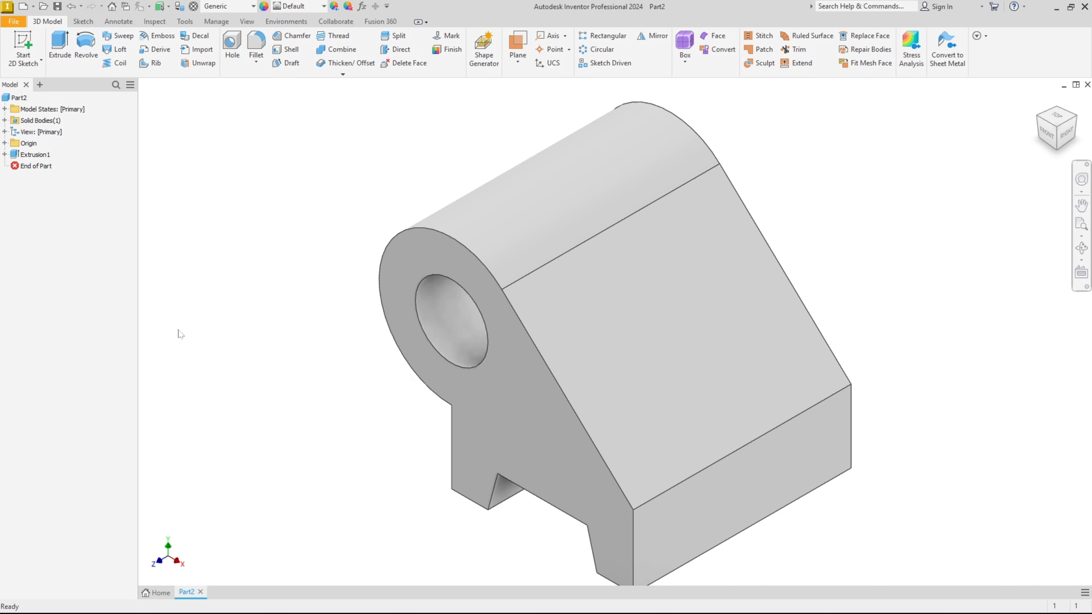
Return to Inventor and start a new sketch on the XY plane.
click(26, 44)
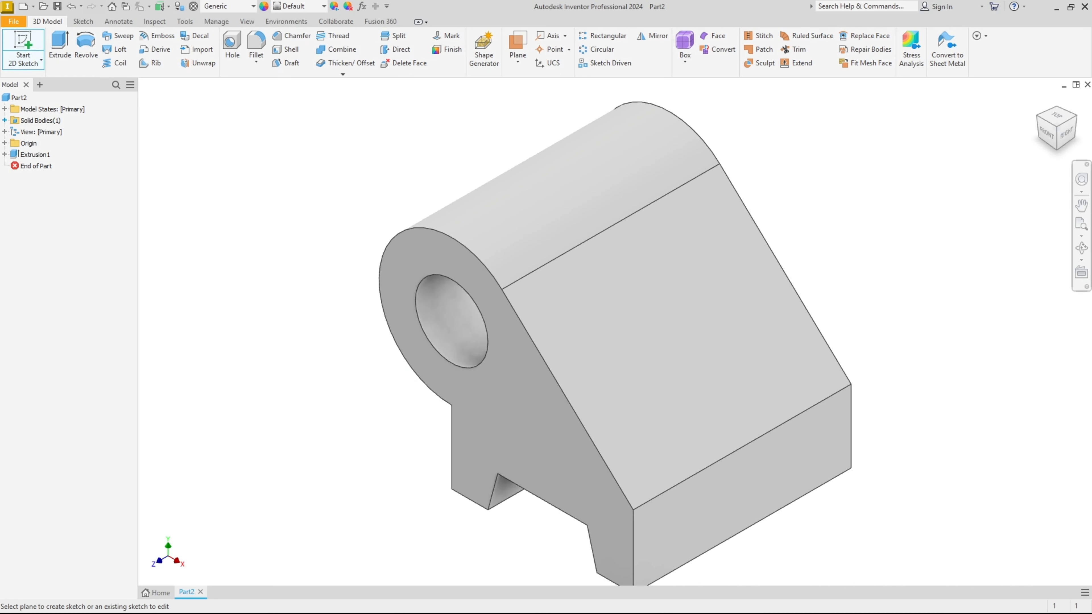
click(4, 144)
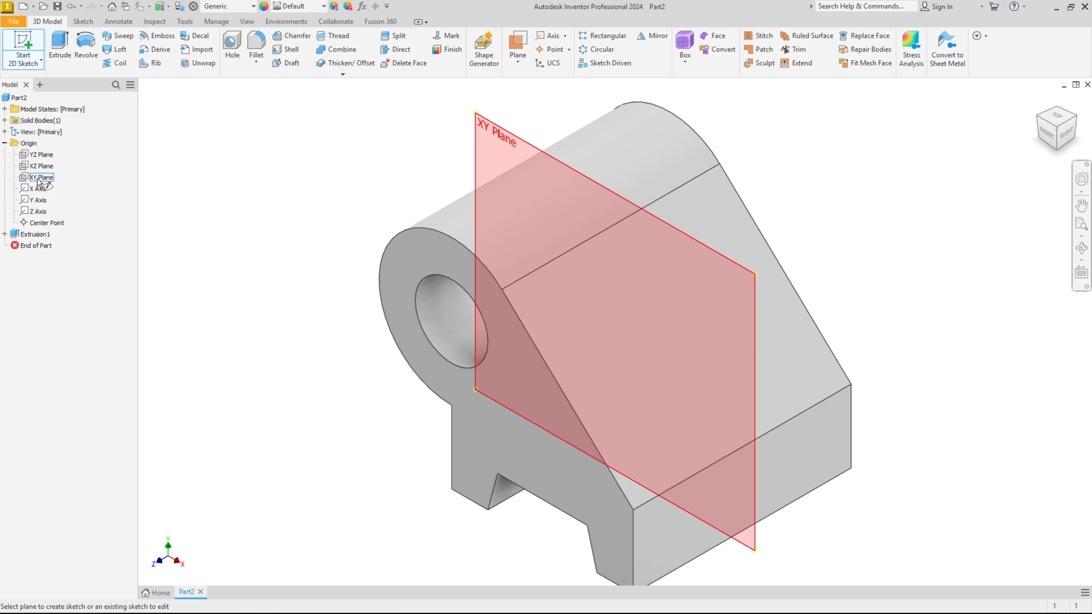
click(39, 178)
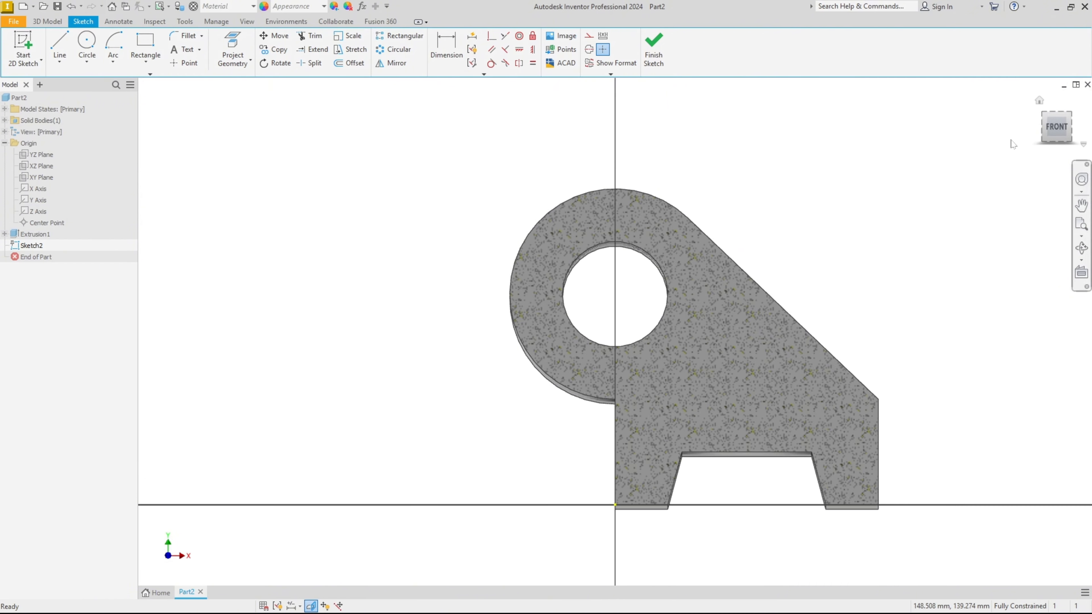
click(1059, 129)
Draw a closed triangle with a 60 mm horizontal line from the slope's lower corner, a vertical line up to the slope, and the sloped side.
key(l)
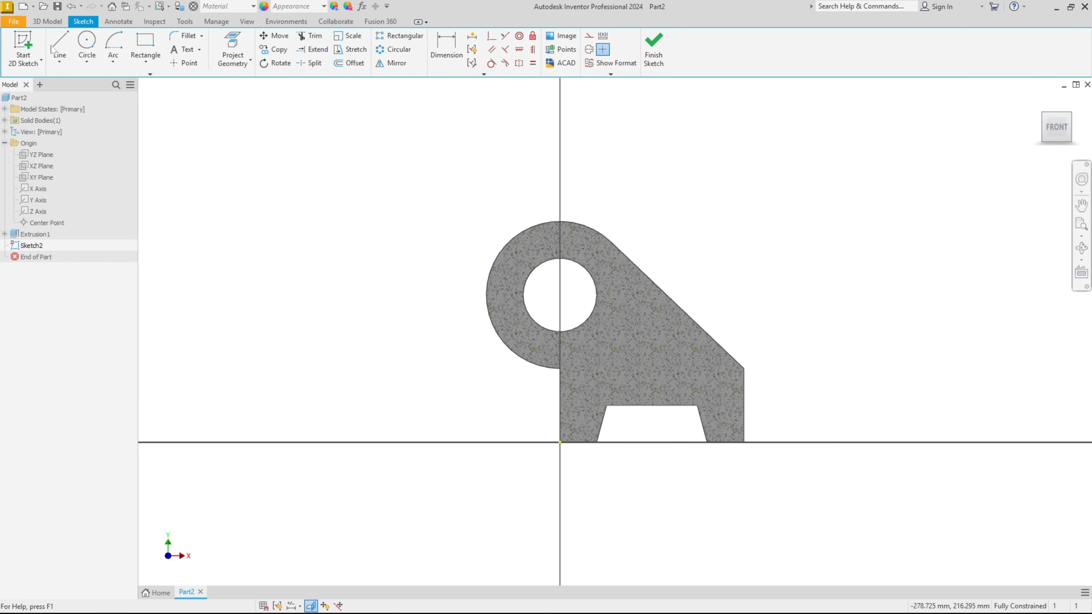
scroll(927, 342, up, 5)
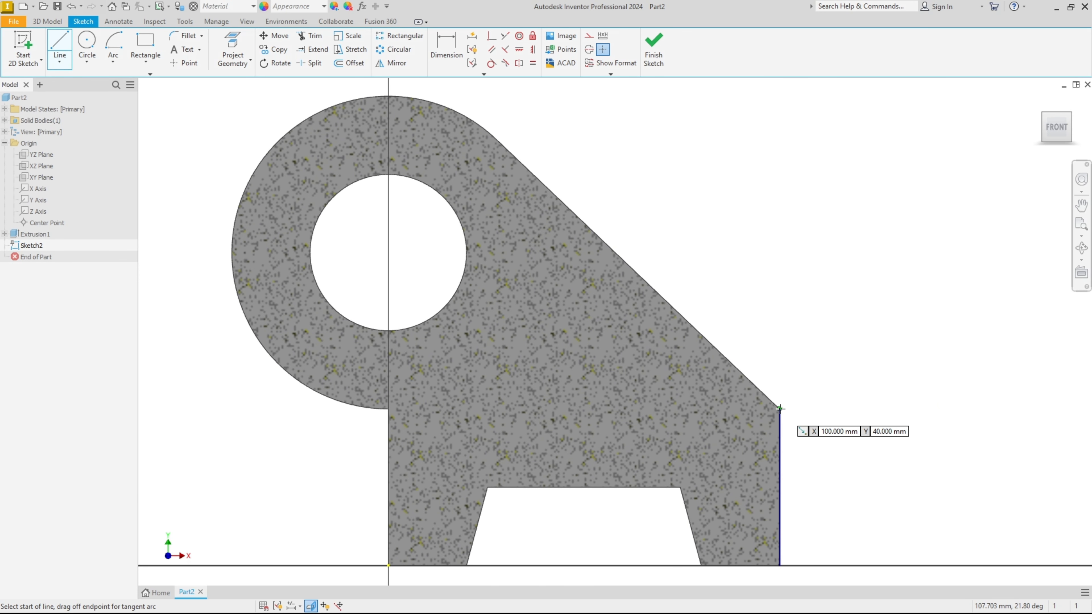
click(779, 408)
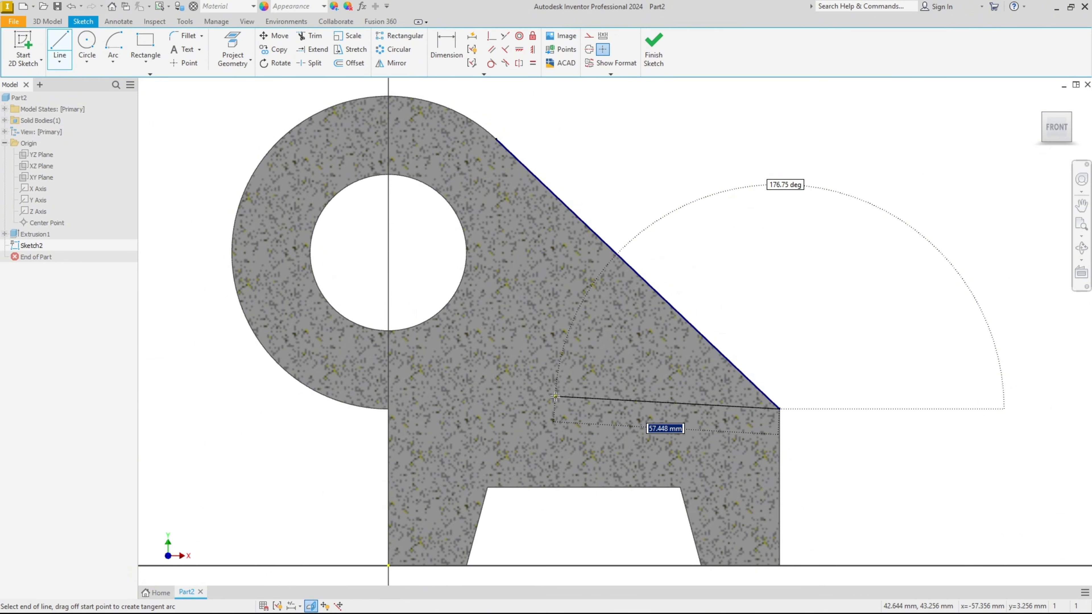
text(60)
key(Tab)
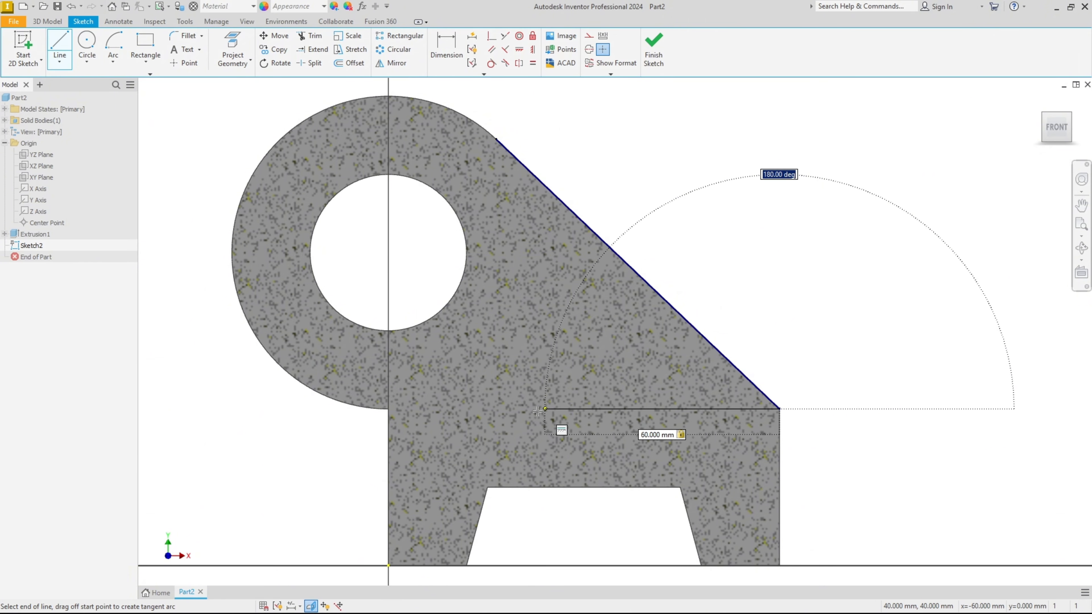
click(543, 409)
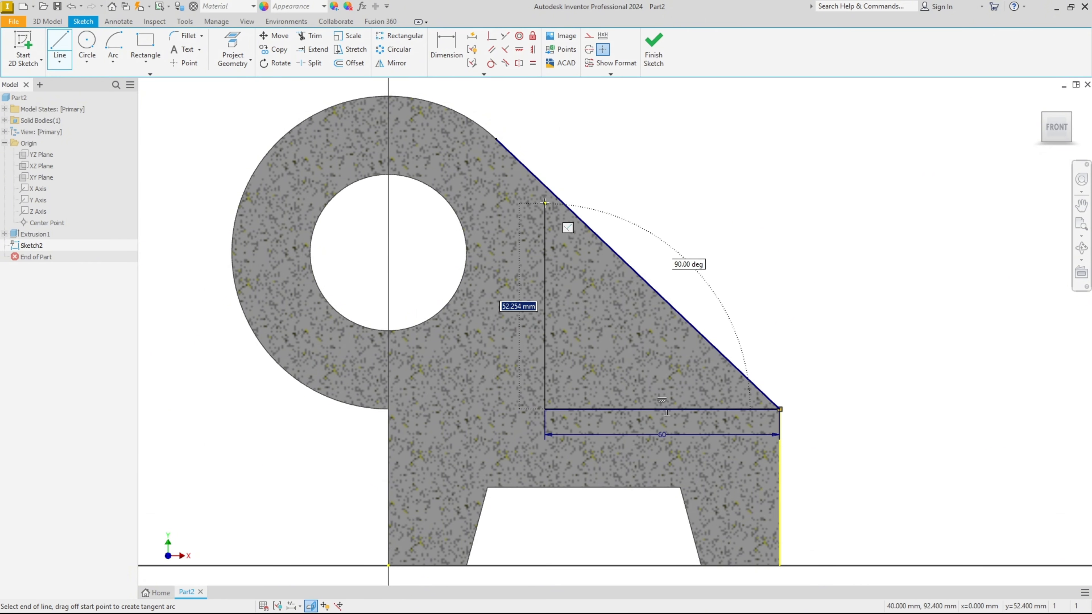
click(542, 185)
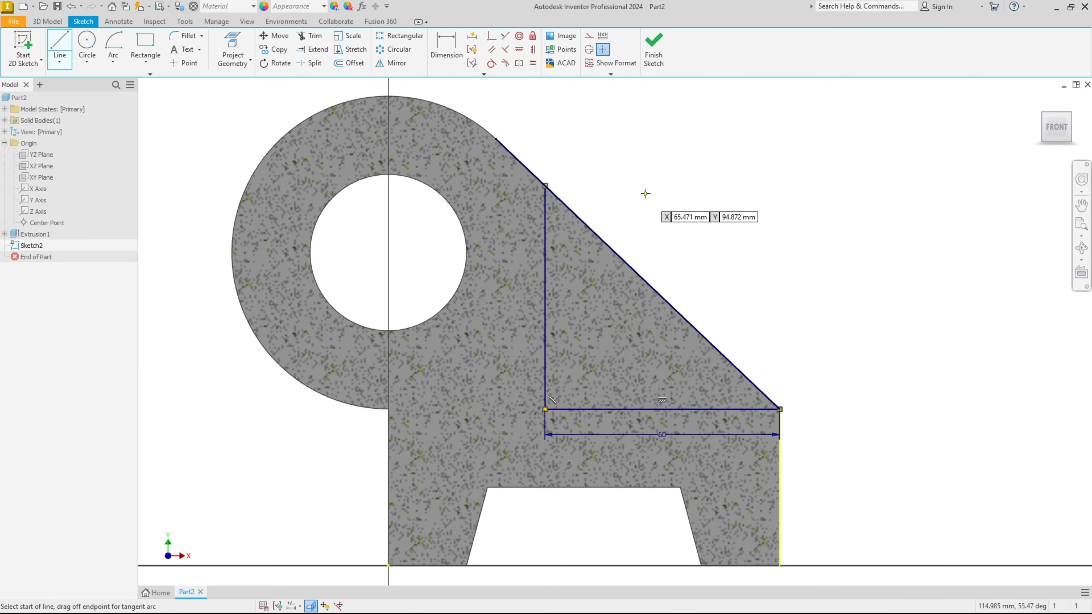
click(544, 185)
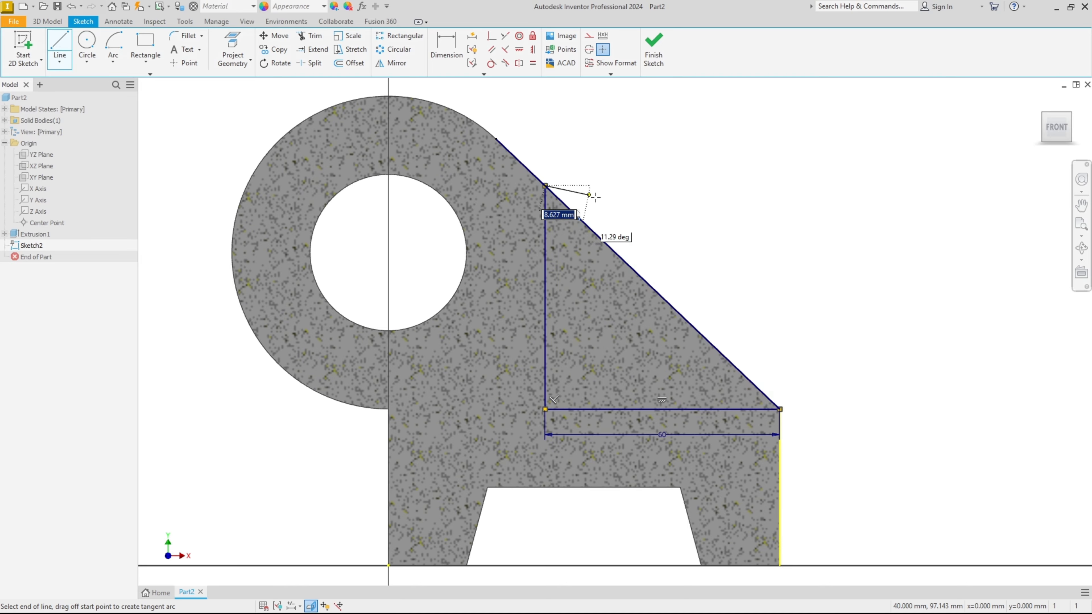
click(781, 409)
key(Escape)
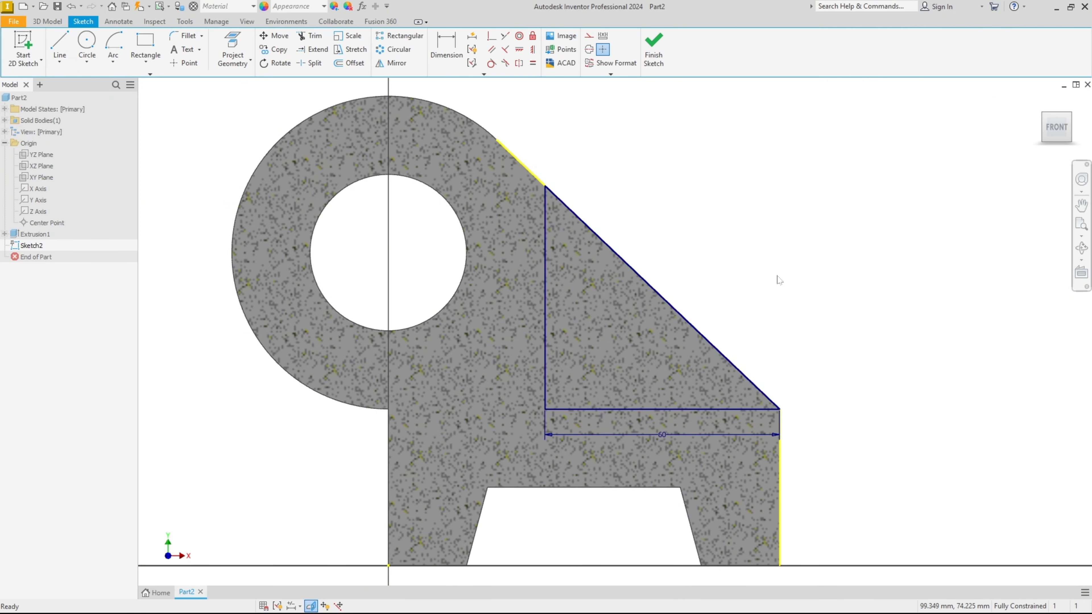
Finish the triangle sketch, start its extrusion, and box the middle 40,00 width dimension in the PDF drawing before returning to Inventor.
click(654, 48)
click(60, 43)
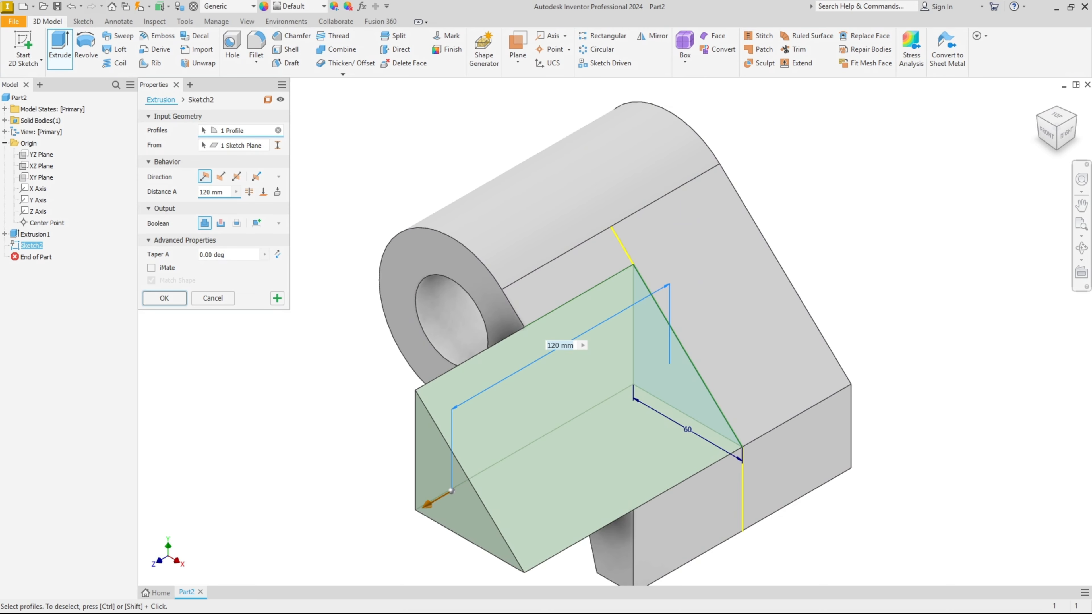
key(alt+Tab)
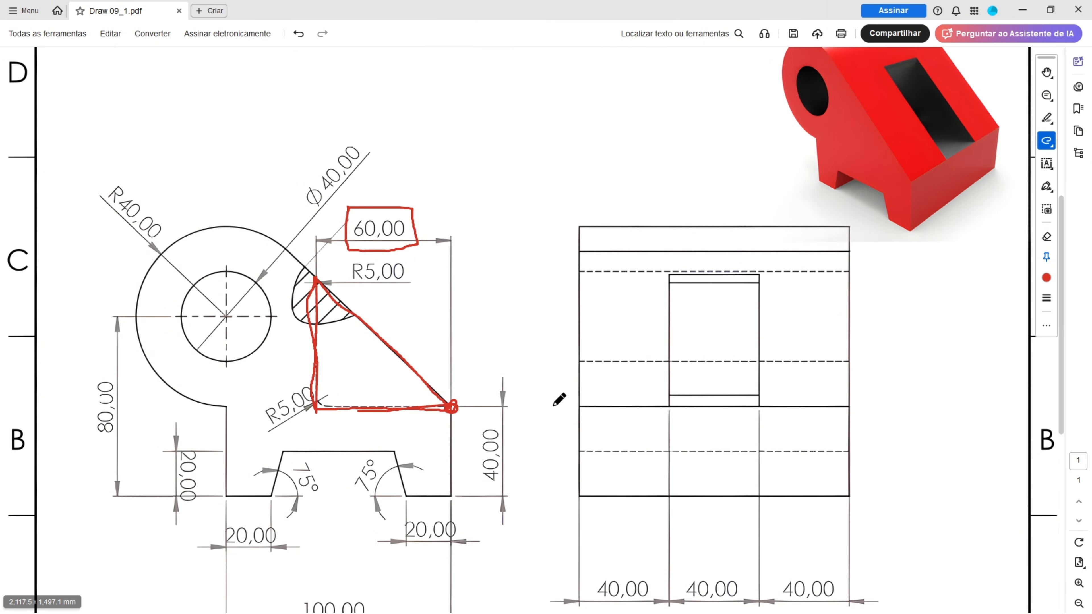
scroll(714, 407, down, 2)
mouse_move(677, 486)
mouse_down()
mouse_move(746, 518)
mouse_move(688, 527)
mouse_move(683, 485)
mouse_up()
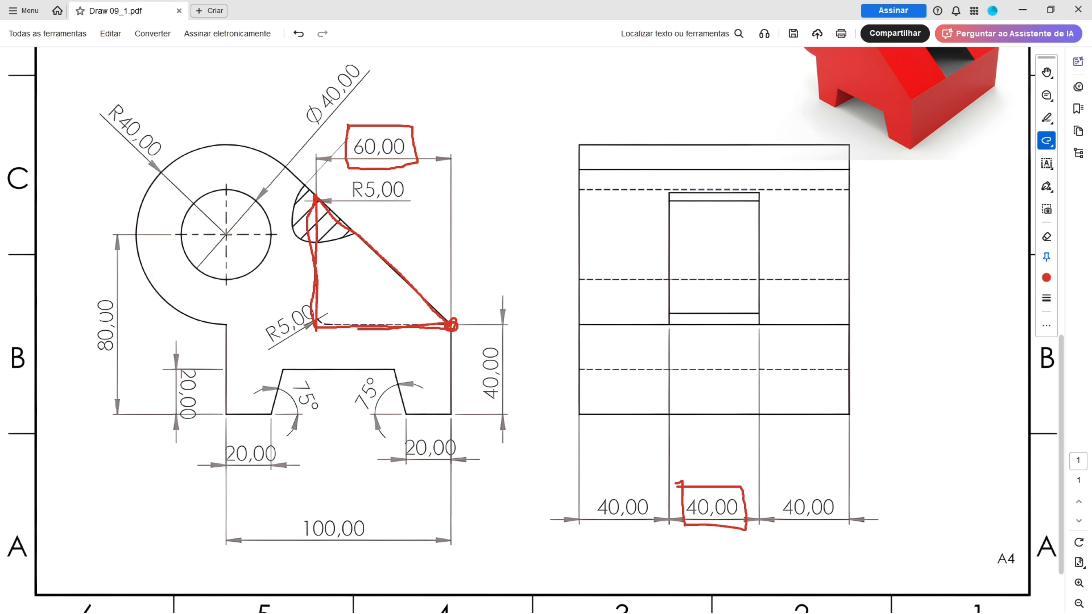
key(alt+Tab)
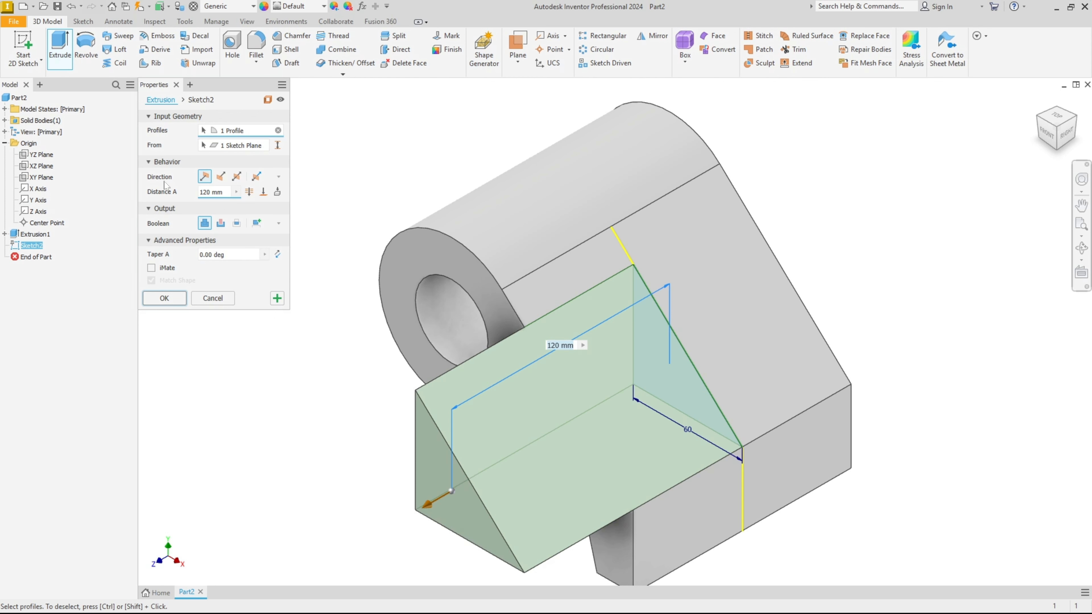
Cut the triangular profile from the solid with a 40 mm extrusion, symmetric about the sketch plane.
click(236, 177)
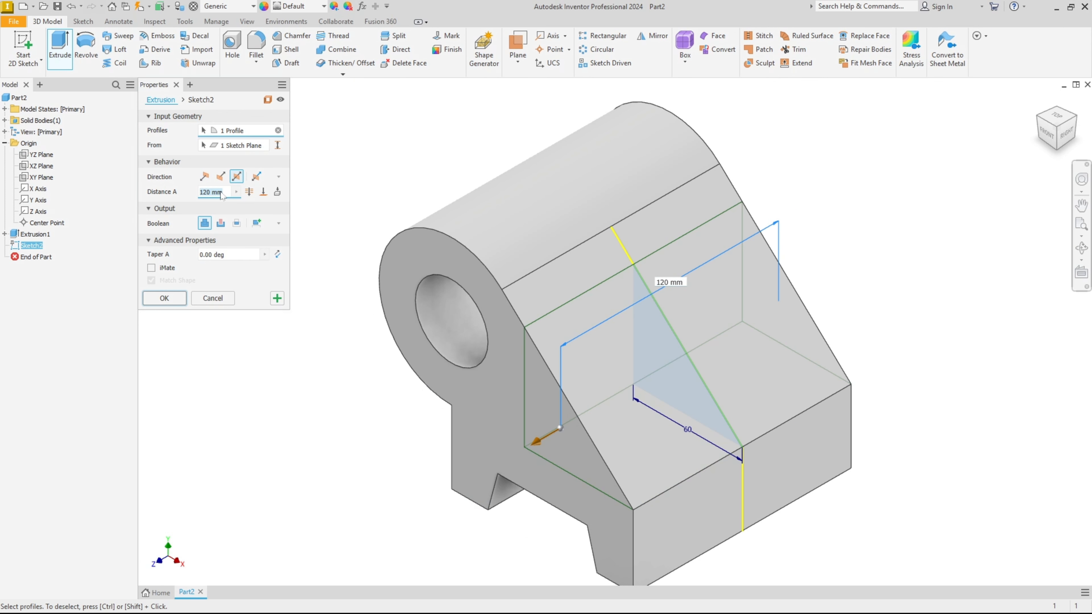
text(40)
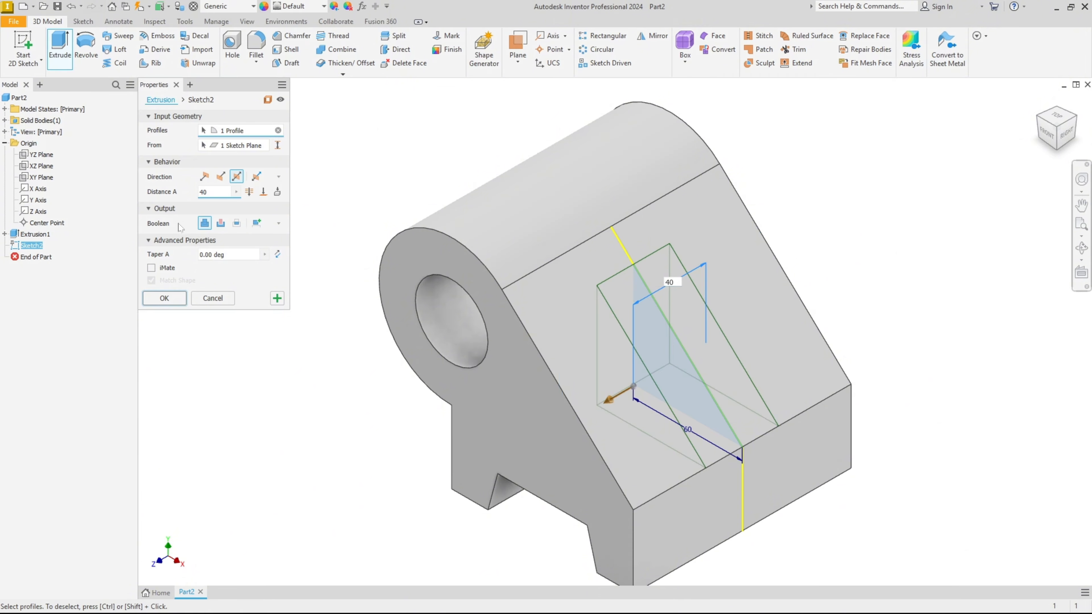
click(221, 223)
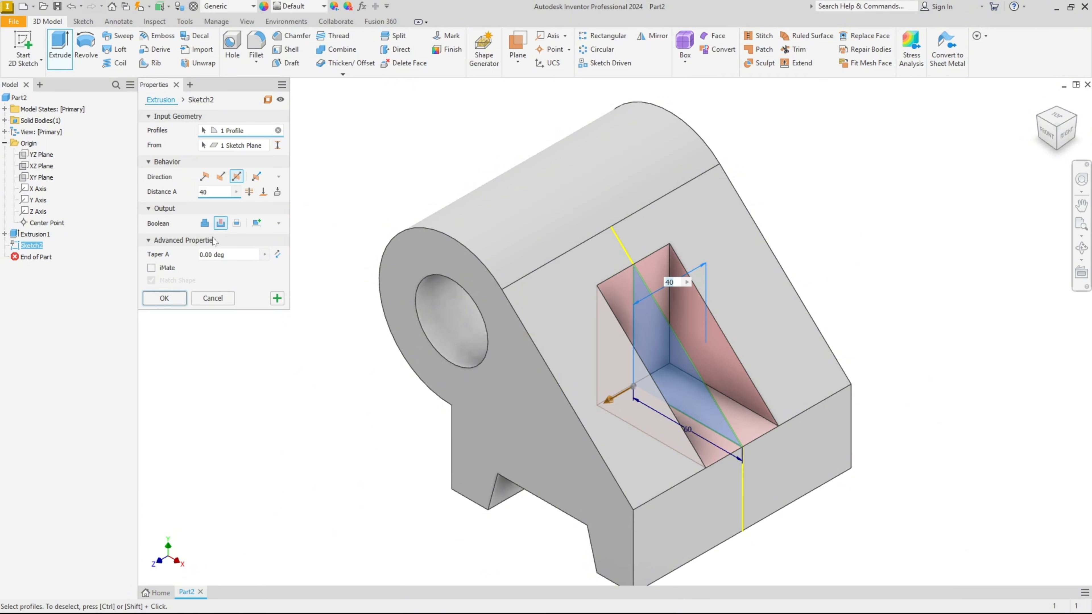
click(164, 298)
key(F5)
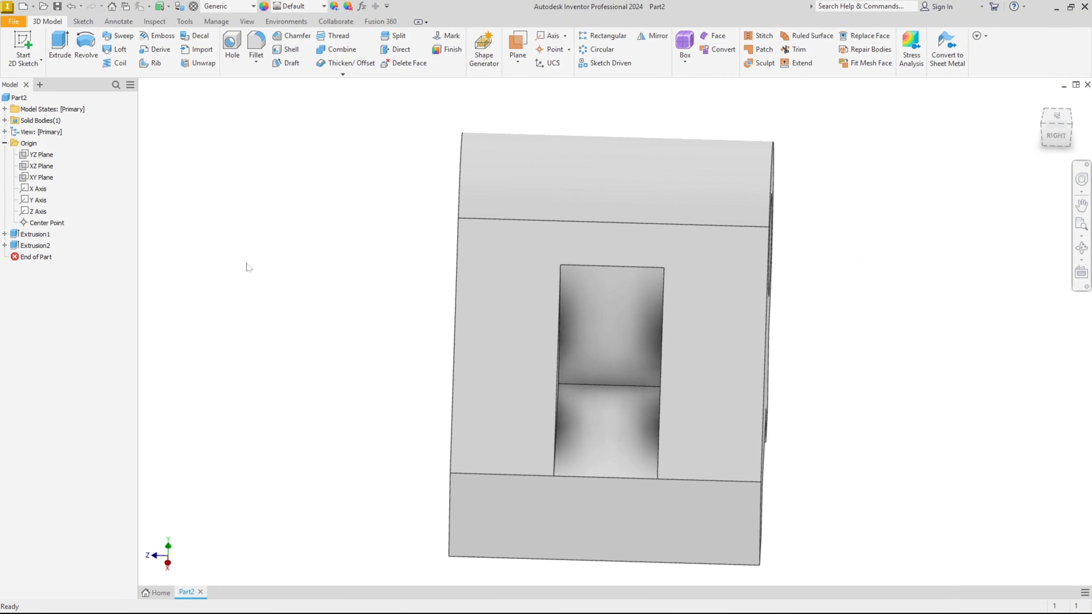
key(F5)
key(F5)
key(F5)
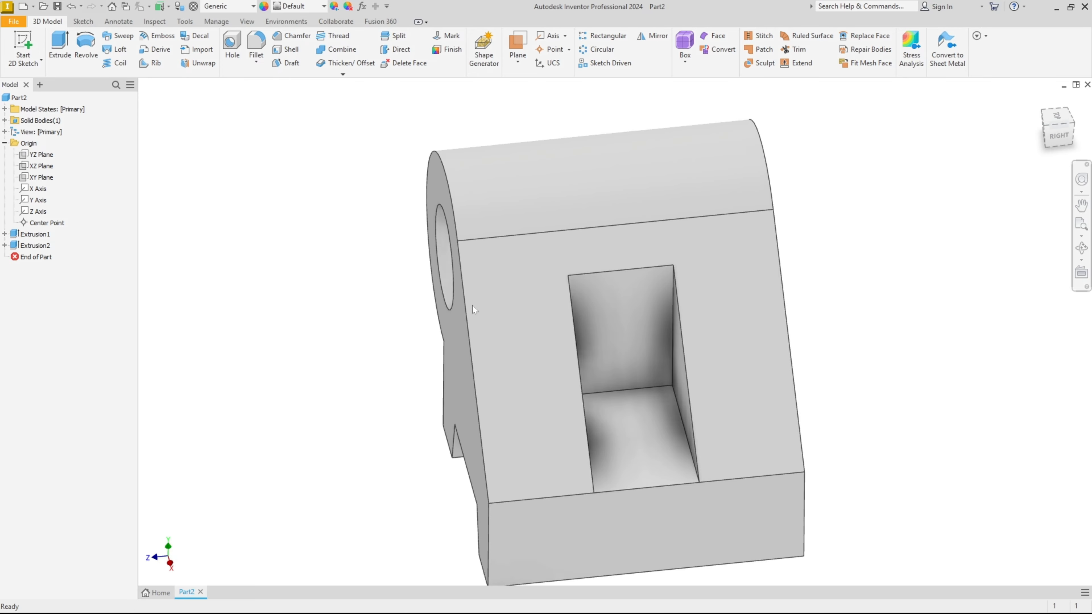
key(F5)
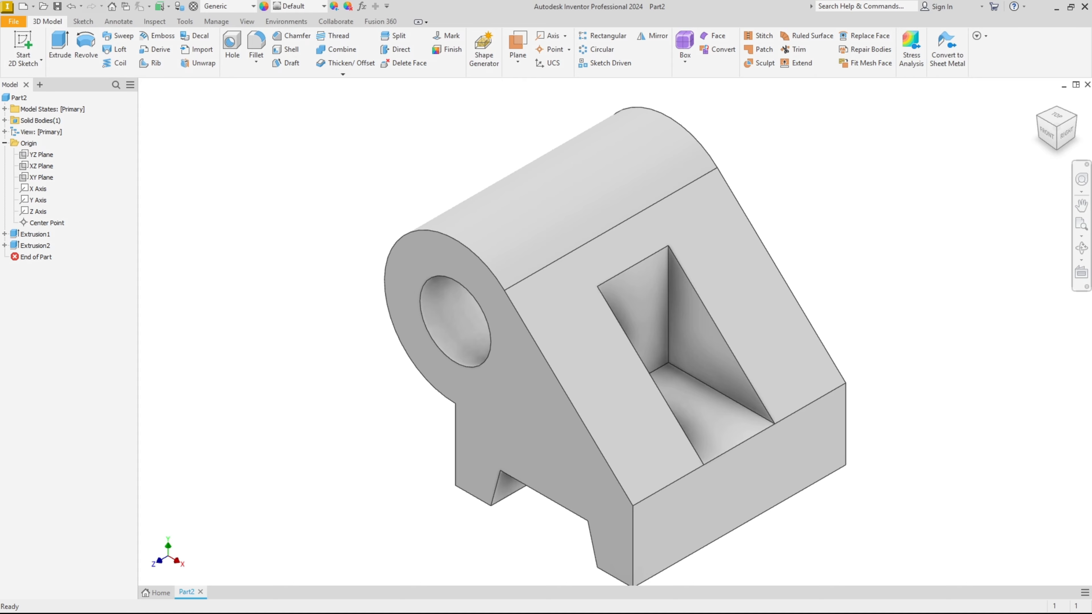
Switch to the PDF drawing and mark the pocket's two rounded corners and their R5,00 dimensions.
key(alt+Tab)
drag(316, 193, 321, 187)
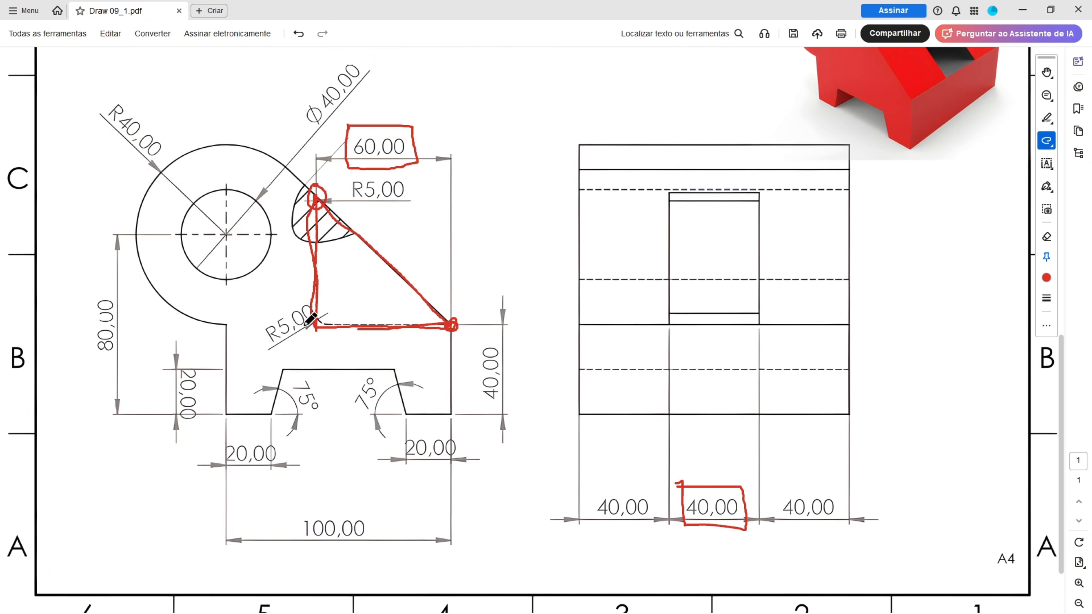
mouse_move(311, 321)
mouse_down()
mouse_move(339, 313)
mouse_move(321, 311)
mouse_up()
drag(271, 337, 311, 309)
drag(344, 192, 410, 191)
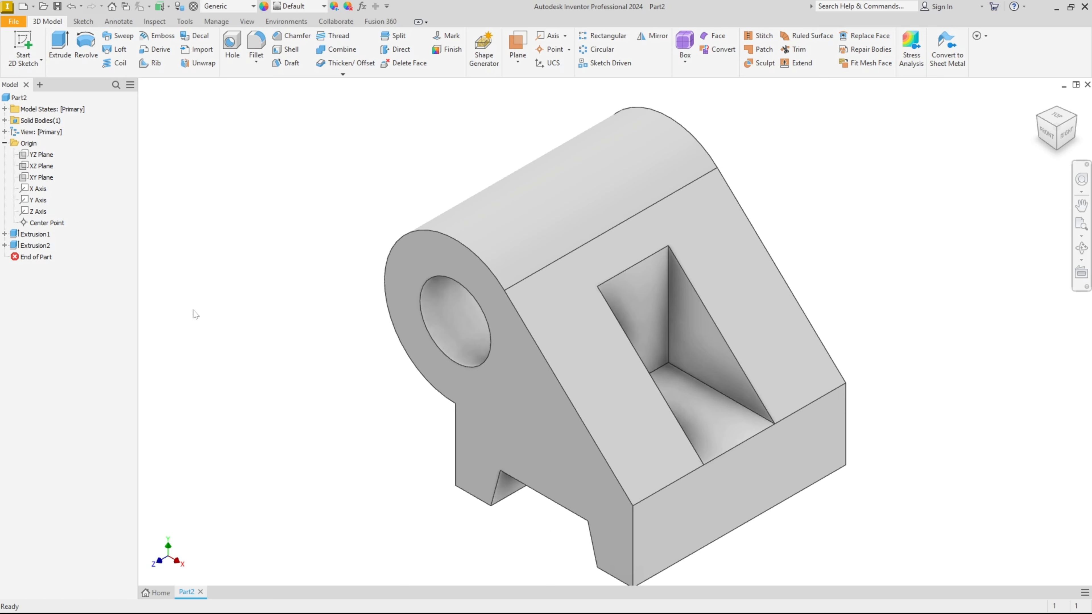
In Inventor, fillet the pocket's upper edge on the slope and its inner bottom edge with the drawing's 5 mm radius.
click(257, 43)
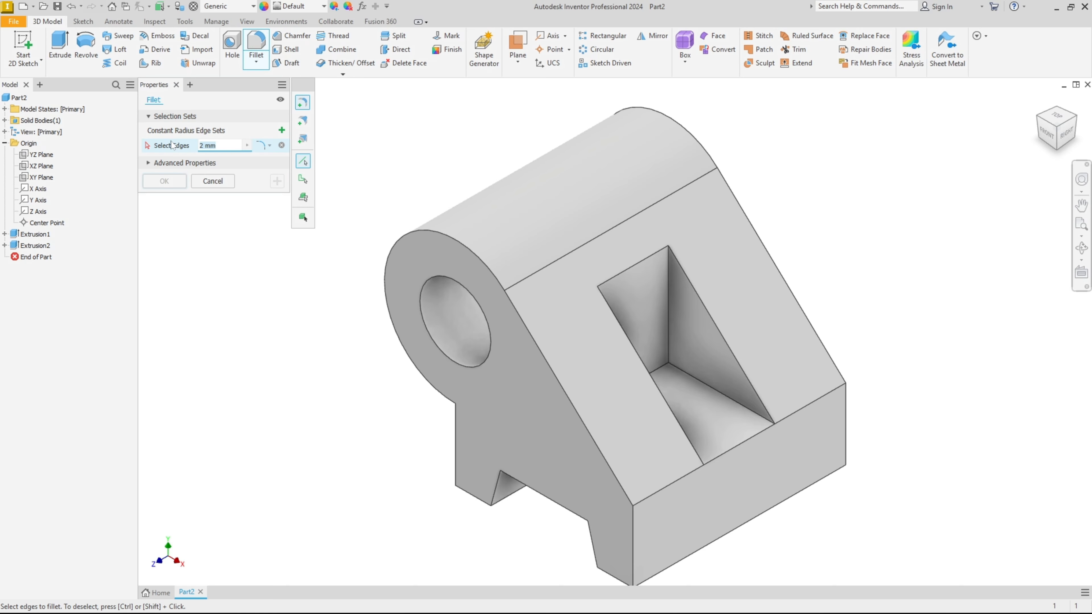
click(625, 270)
shift+middle_drag(664, 356, 640, 379)
click(656, 379)
click(155, 184)
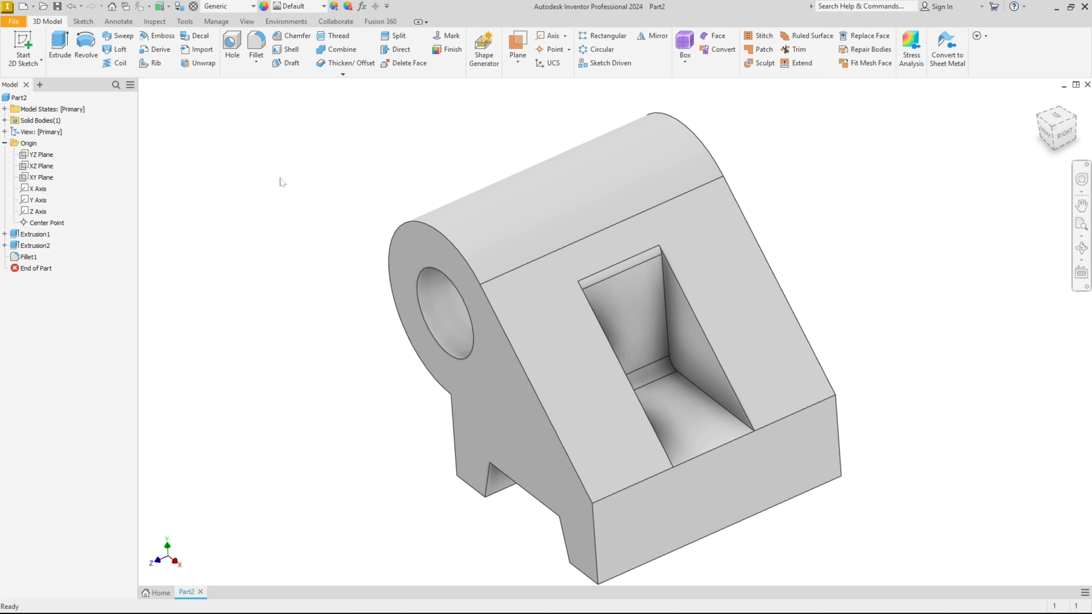